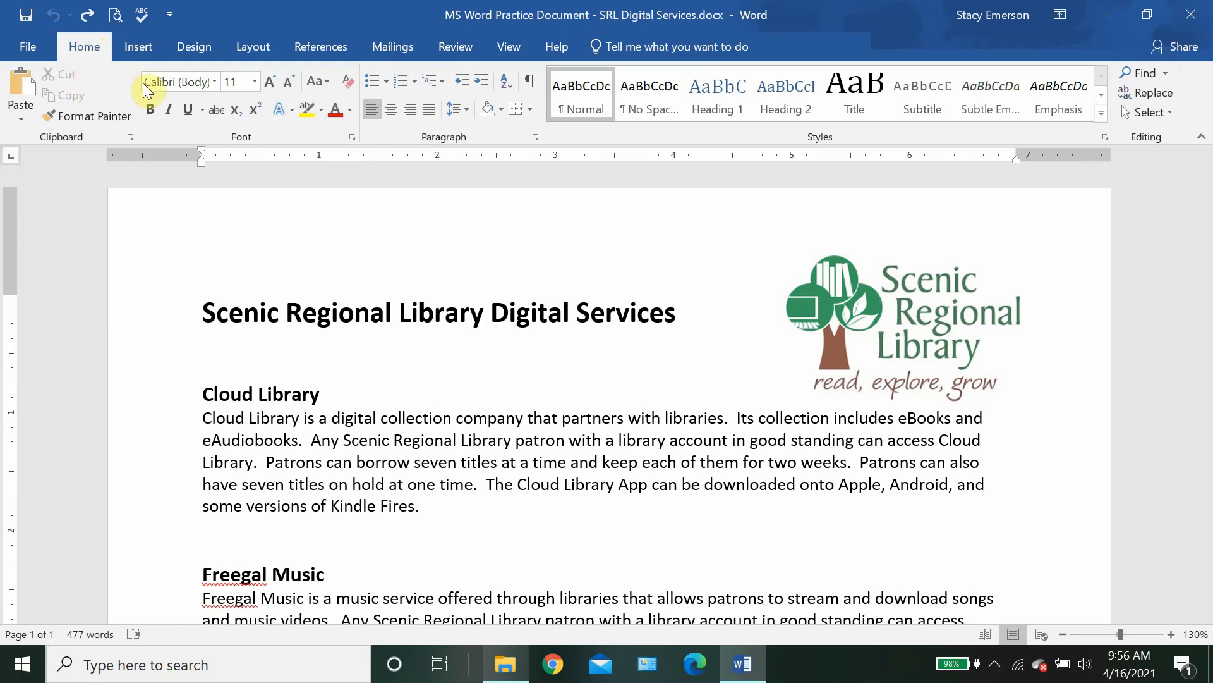
# Step: Set the Cloud Library paragraph in Lucida Calligraphy, keeping it at size 11
pyautogui.click(212, 79)
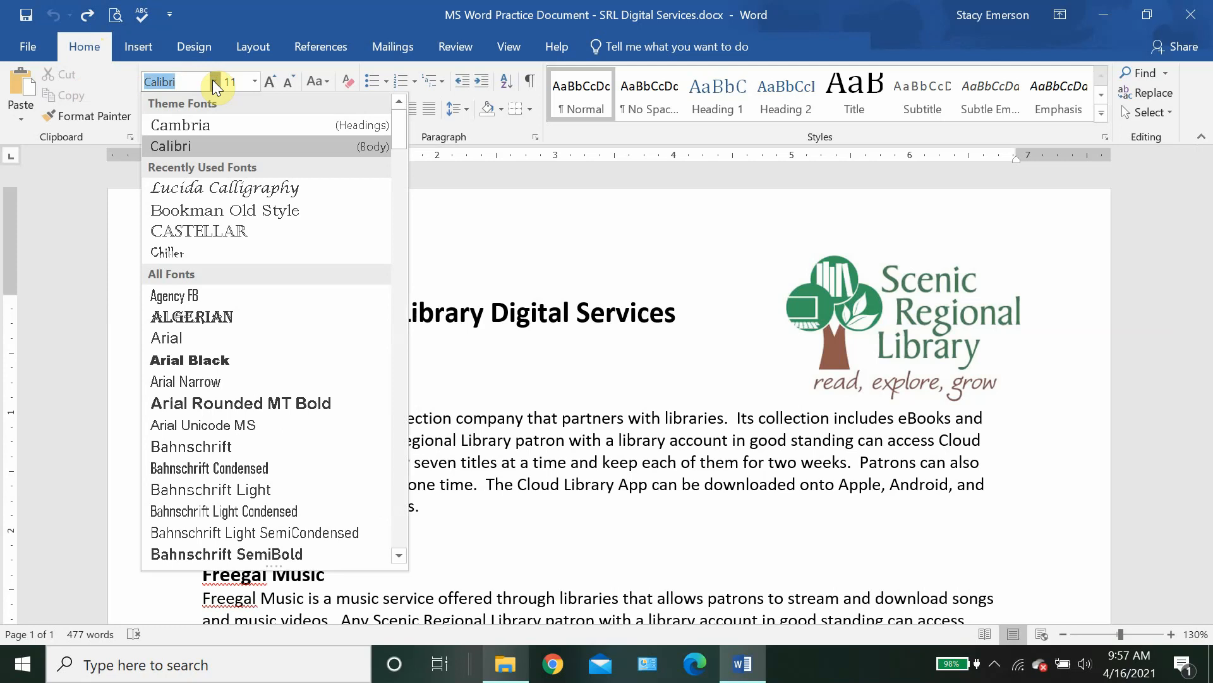
pyautogui.click(475, 419)
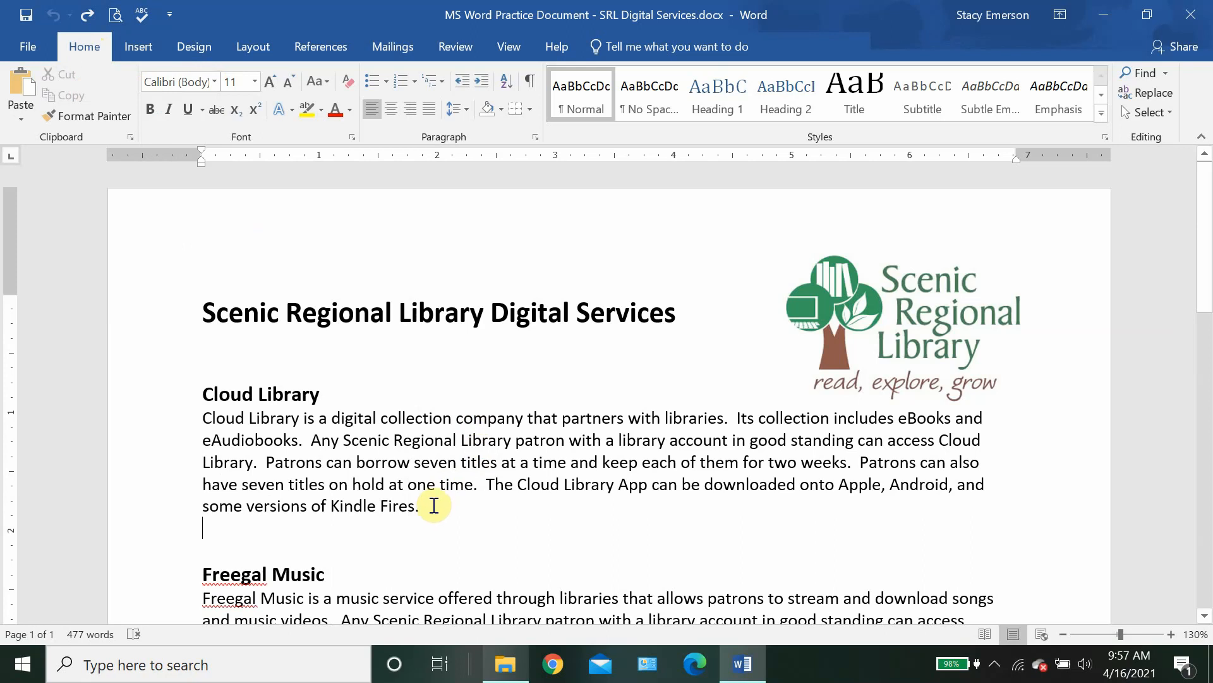
pyautogui.moveTo(430, 506); pyautogui.dragTo(203, 420)
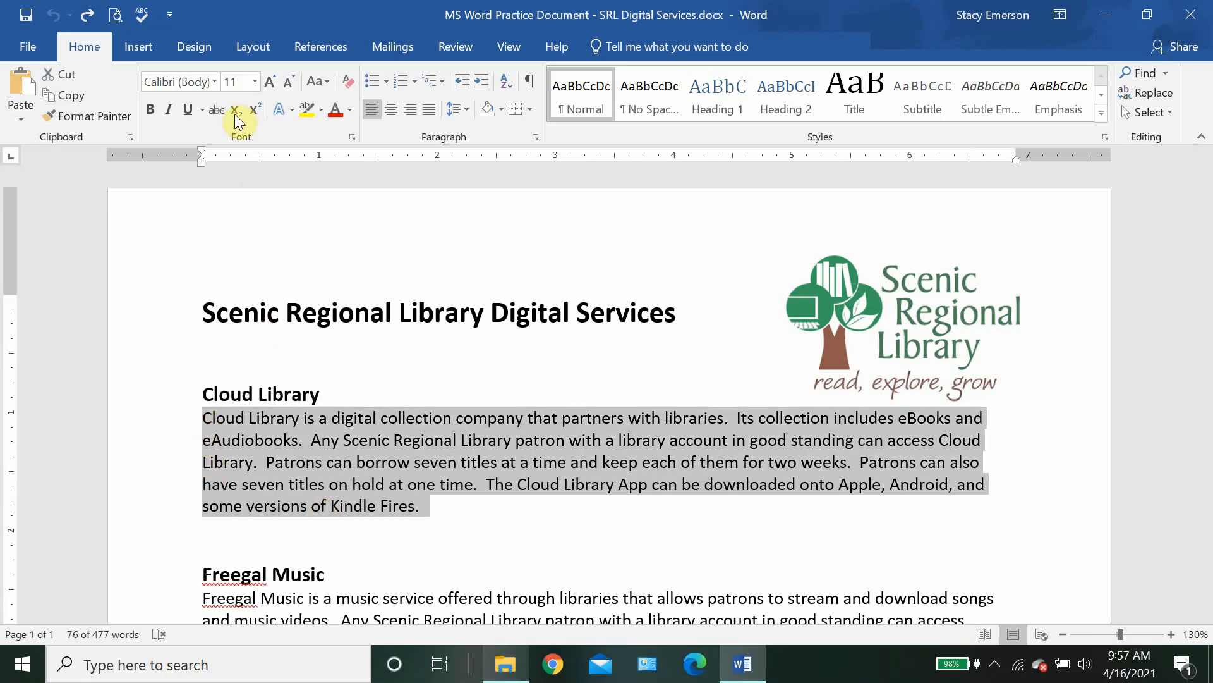
pyautogui.click(215, 81)
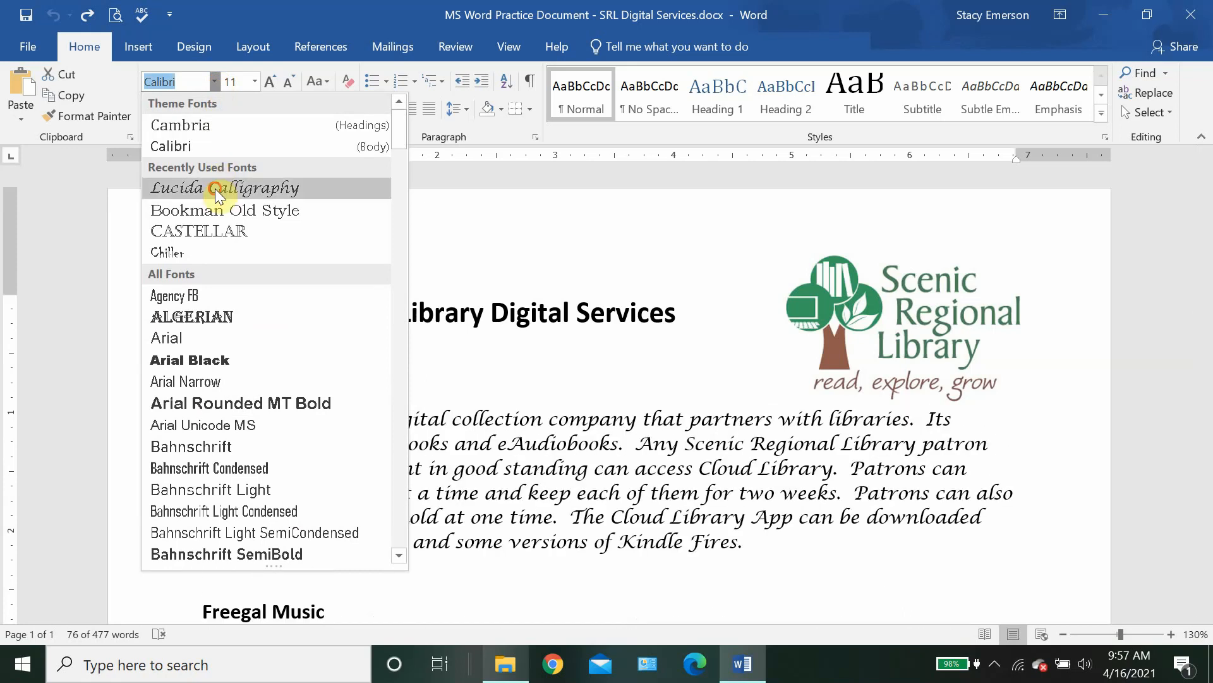
pyautogui.click(215, 189)
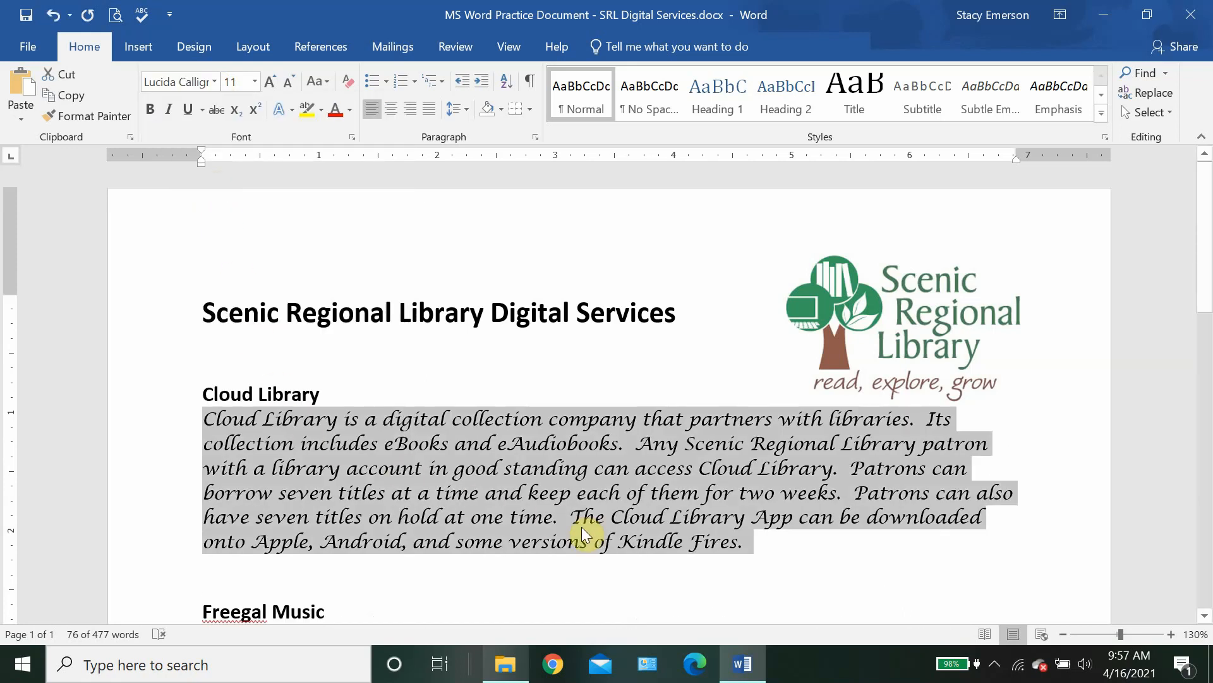
pyautogui.click(772, 538)
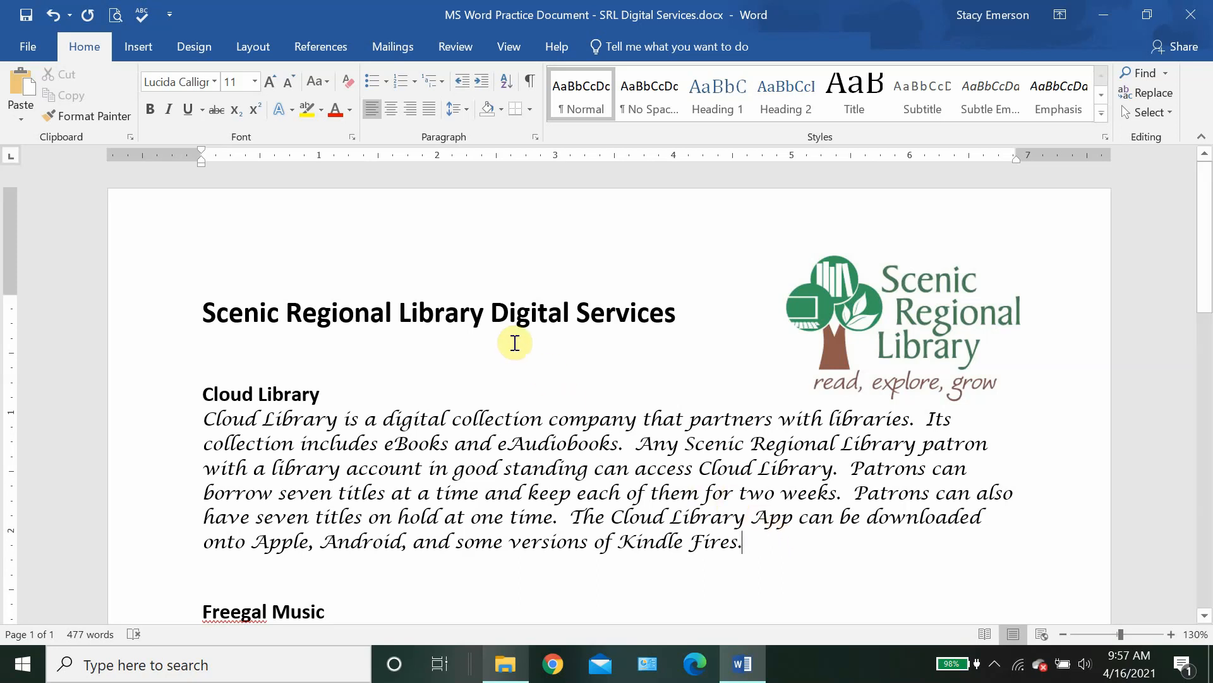
# Step: Change the Cloud Library paragraph's font size from 11 to 16 point
pyautogui.click(255, 82)
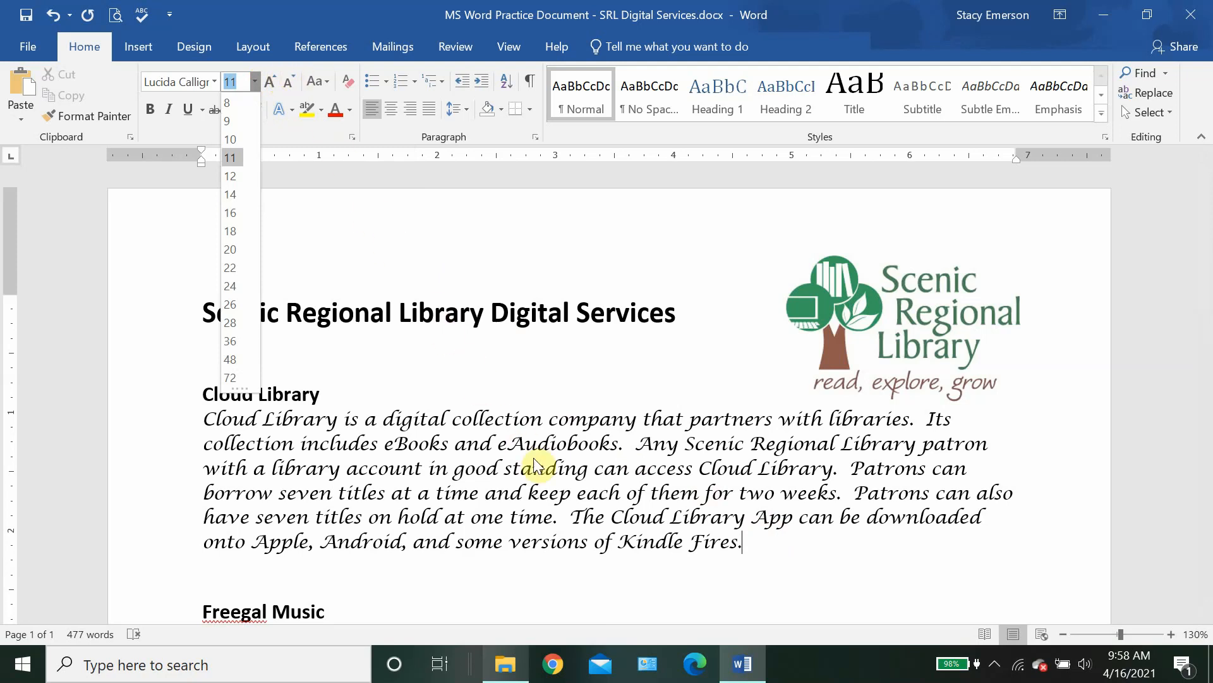
pyautogui.click(750, 542)
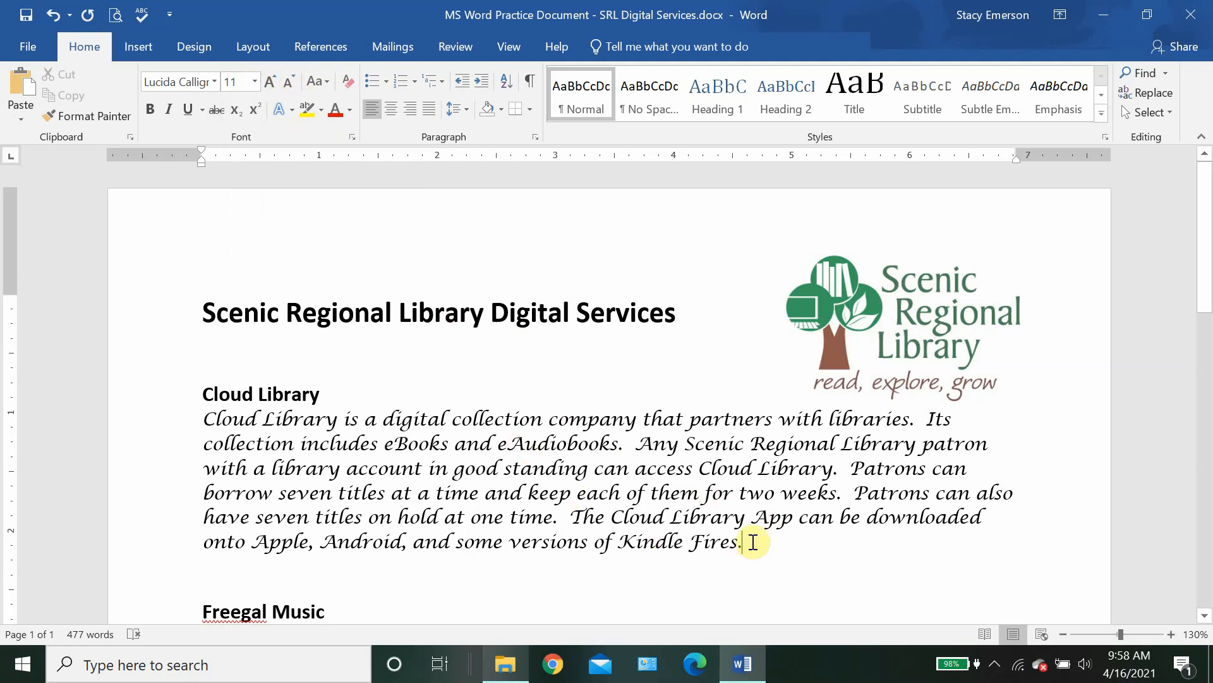
pyautogui.moveTo(753, 542); pyautogui.dragTo(191, 415)
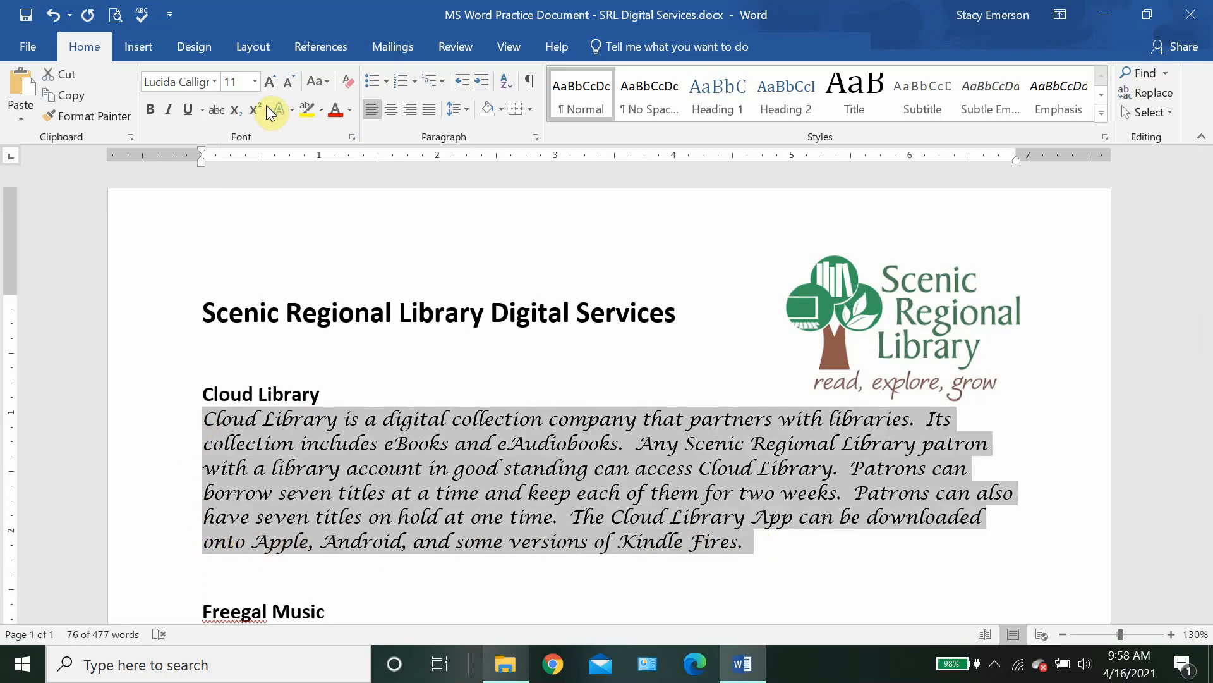
pyautogui.click(255, 82)
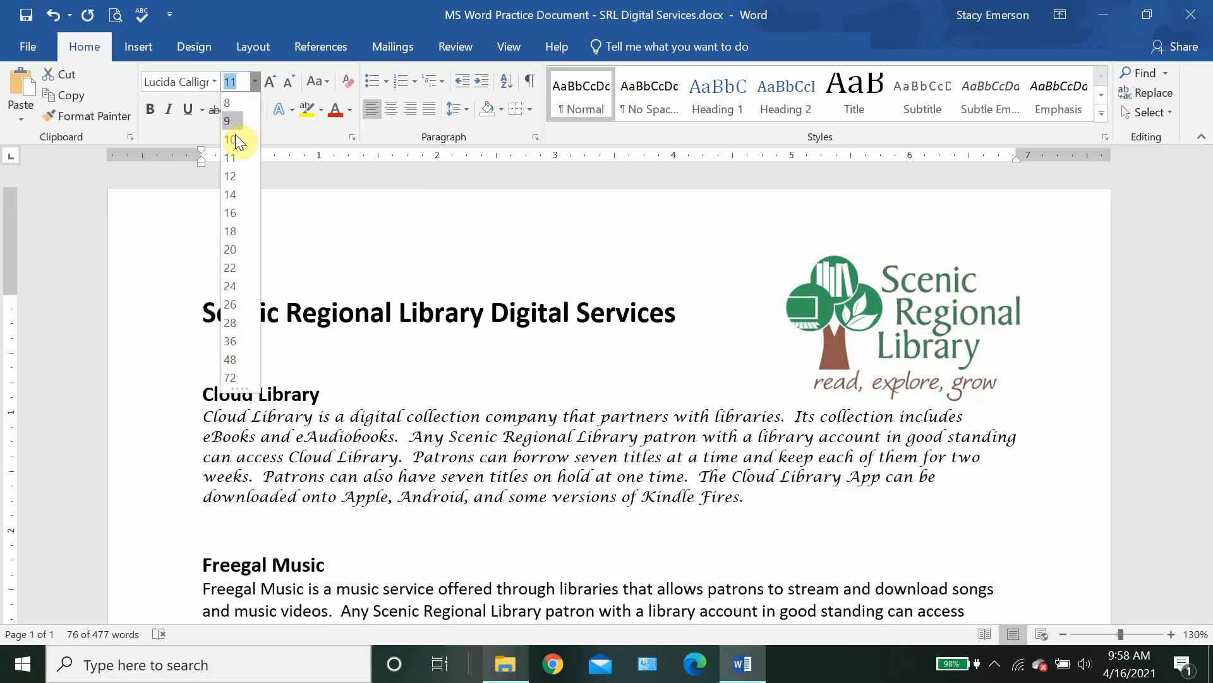
pyautogui.click(241, 214)
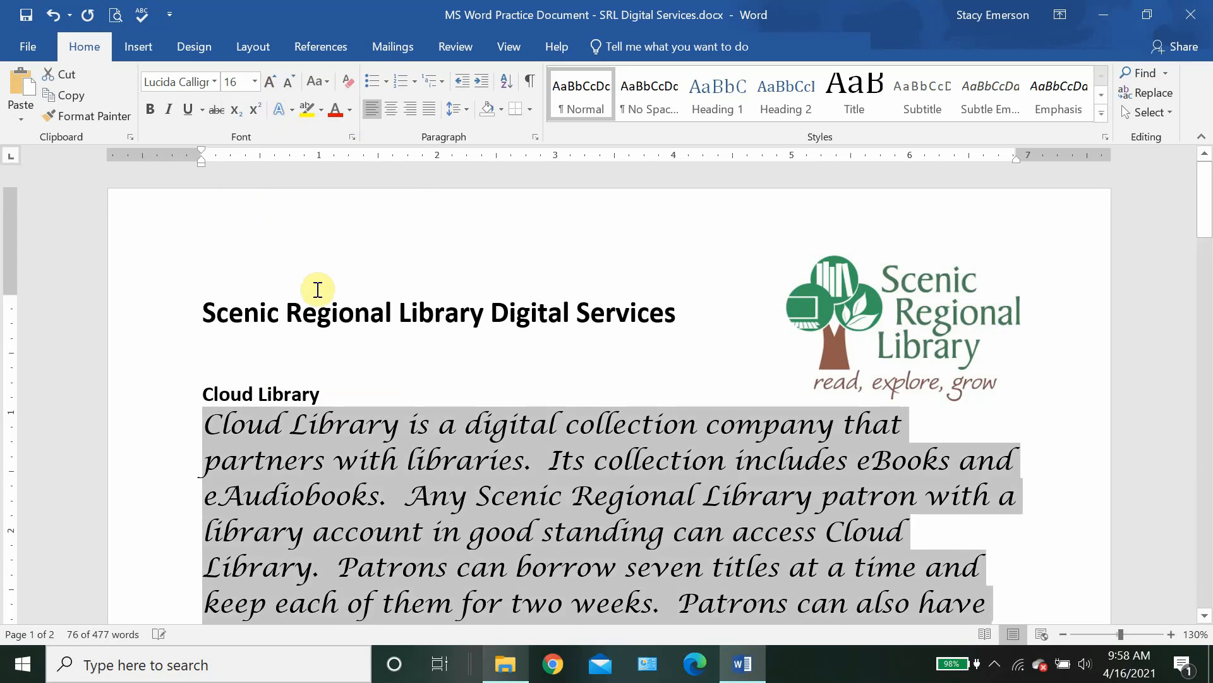
pyautogui.scroll(-3, 474, 387)
pyautogui.scroll(-3, 475, 392)
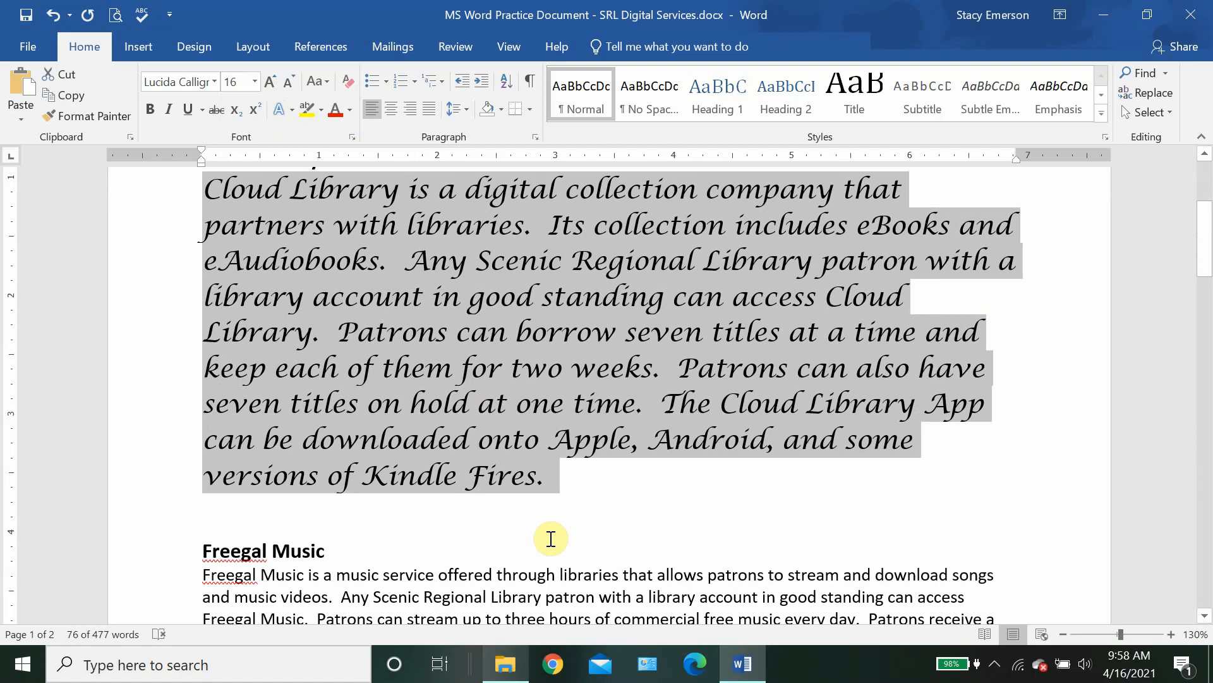
pyautogui.click(555, 484)
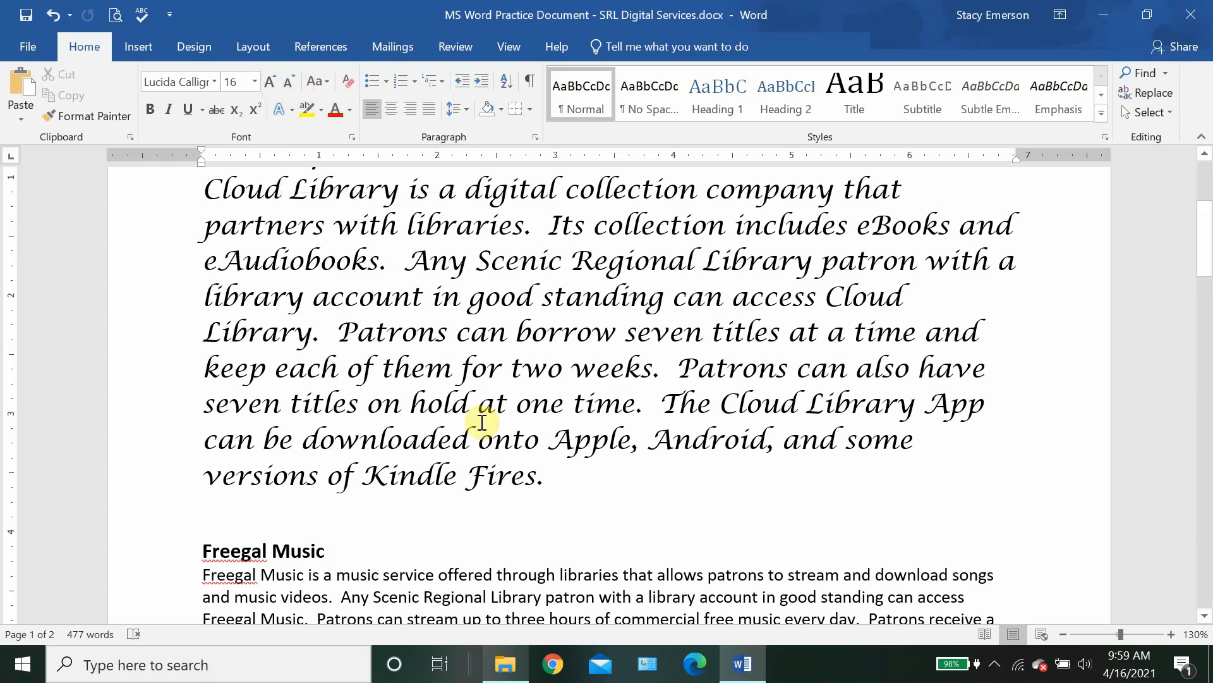
# Step: Step the paragraph's size up twice, then down repeatedly with Decrease Font Size to 12 point
pyautogui.moveTo(555, 477); pyautogui.dragTo(222, 197)
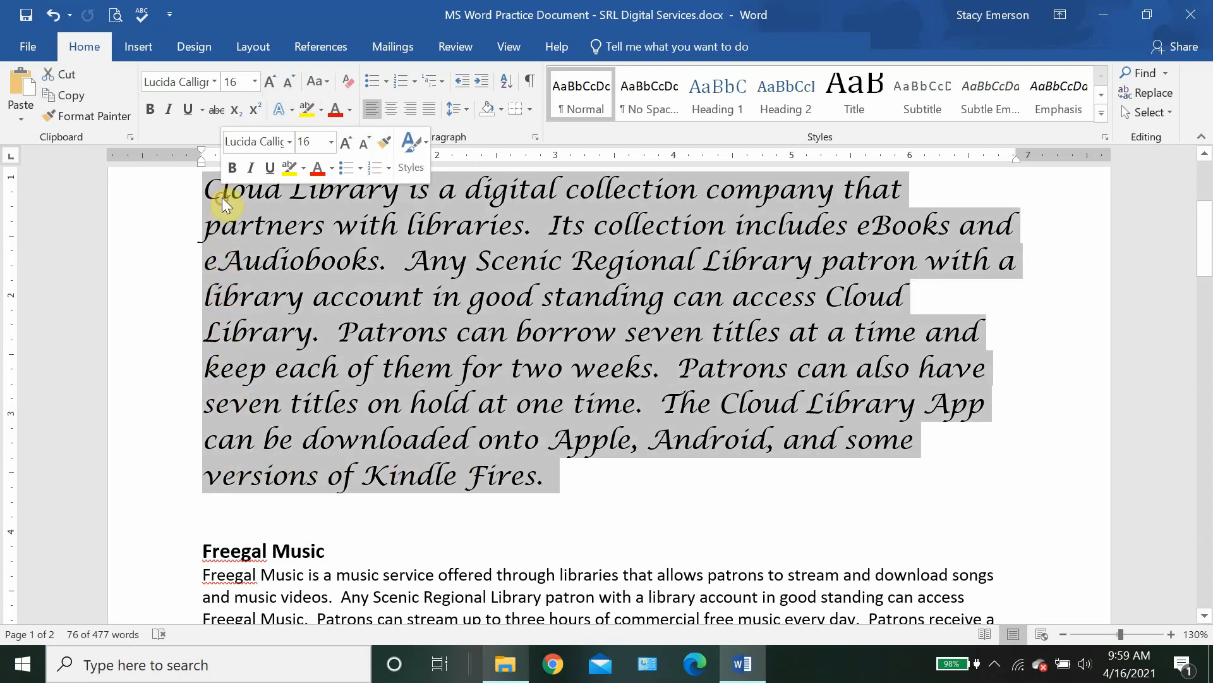
pyautogui.click(268, 81)
pyautogui.click(268, 81)
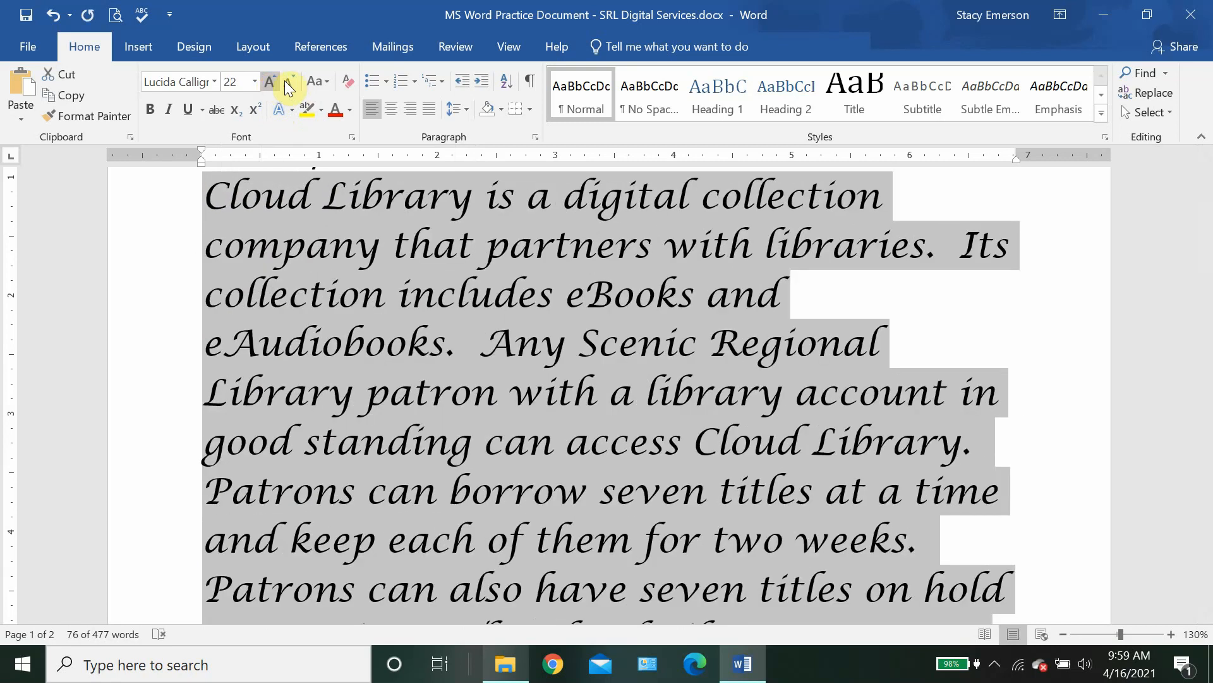
pyautogui.click(285, 81)
pyautogui.click(286, 81)
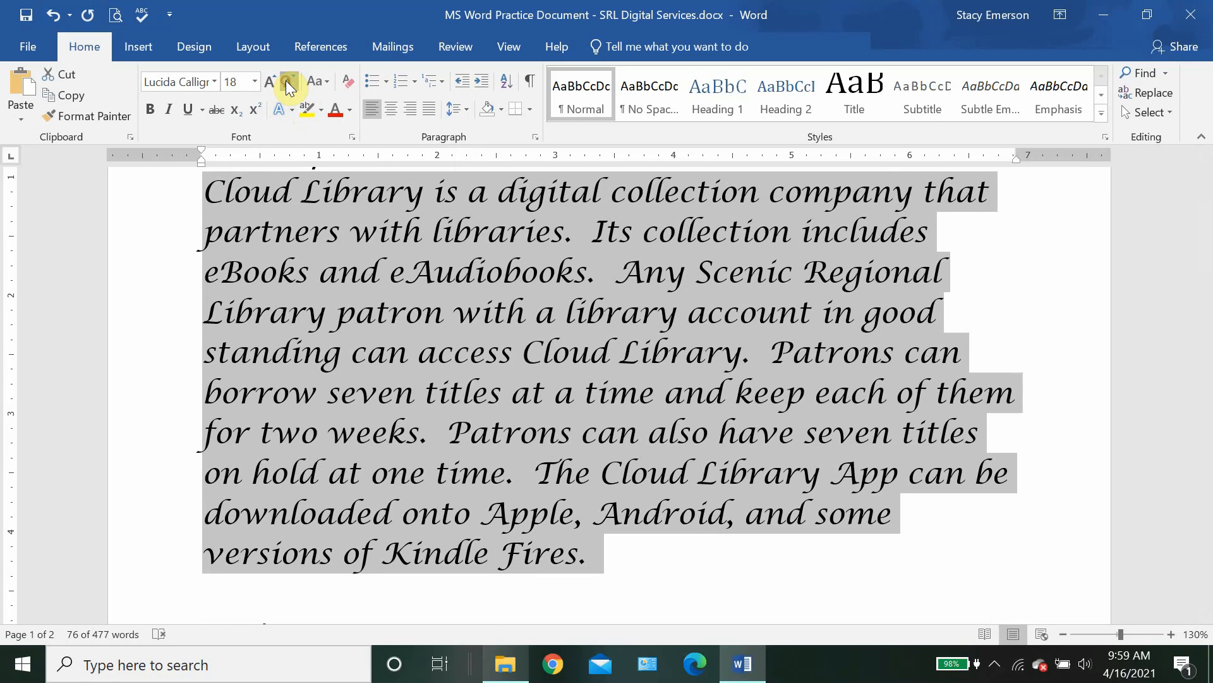
pyautogui.click(285, 81)
pyautogui.click(285, 81)
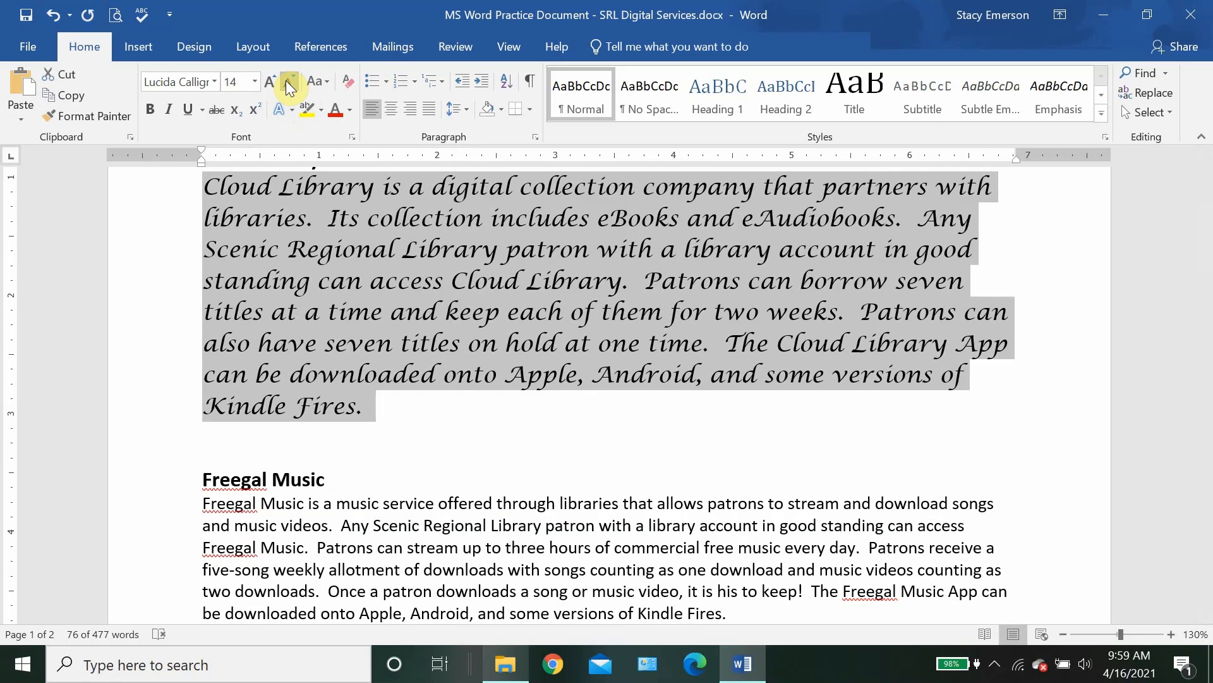
pyautogui.click(287, 83)
pyautogui.scroll(1, 472, 376)
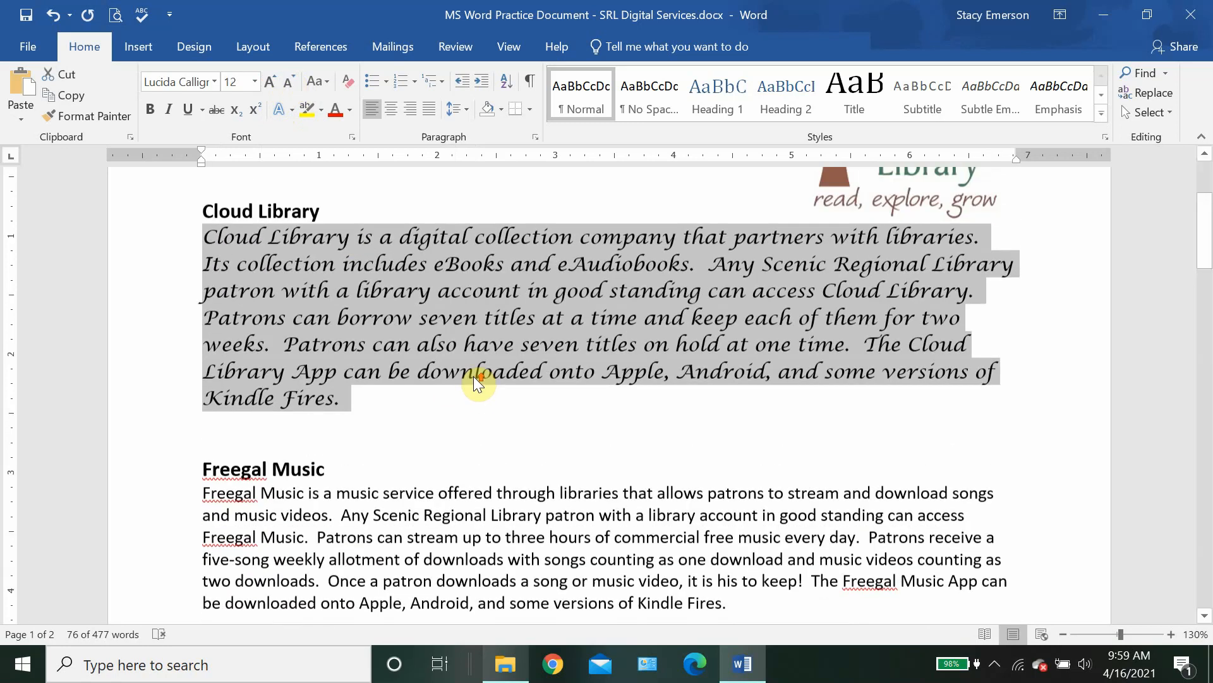
pyautogui.click(367, 404)
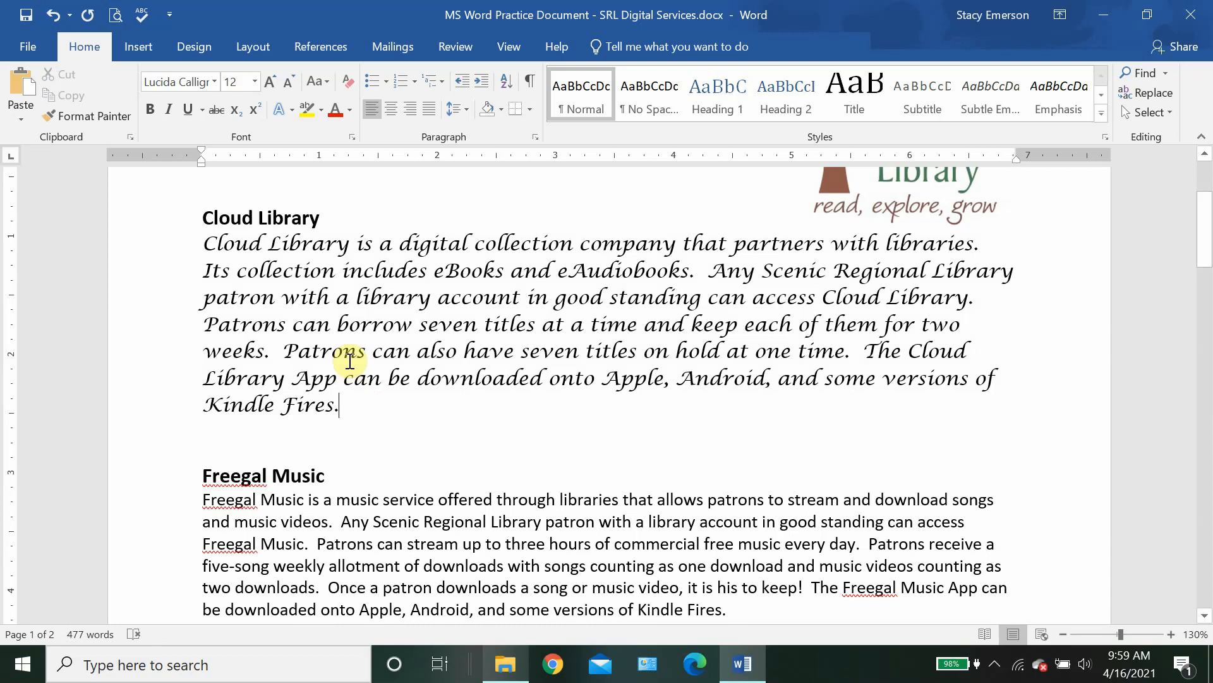
# Step: Convert the Cloud Library paragraph to UPPERCASE with Change Case
pyautogui.click(327, 80)
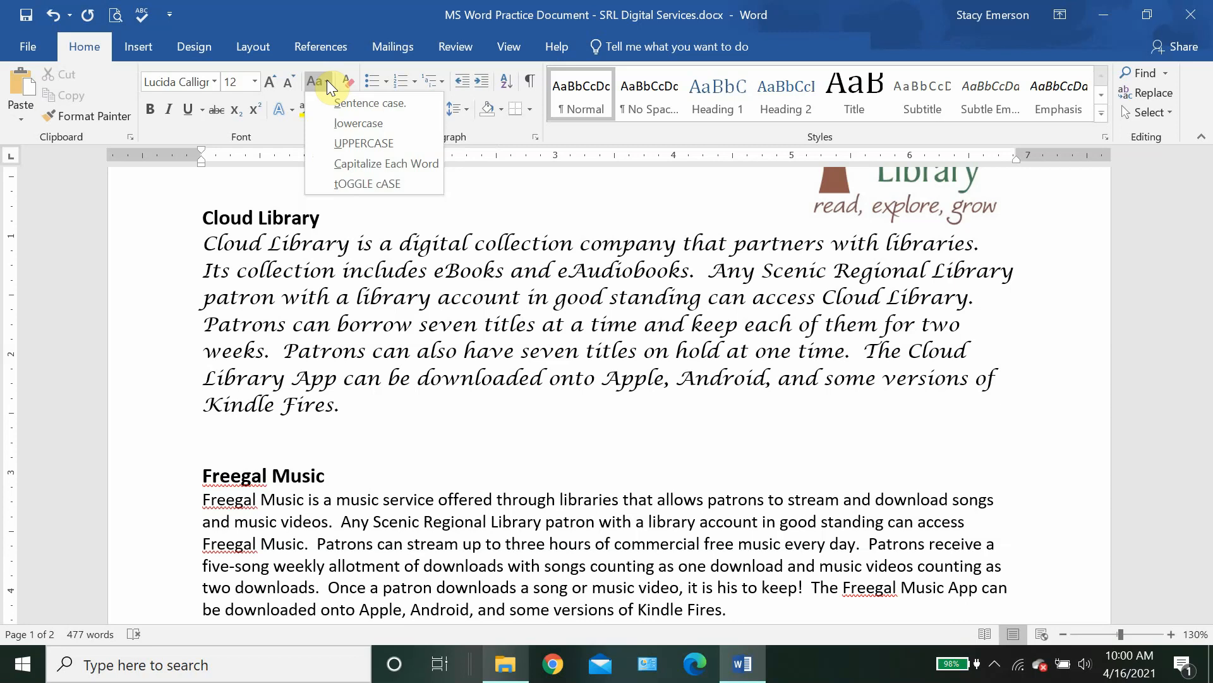
pyautogui.click(354, 408)
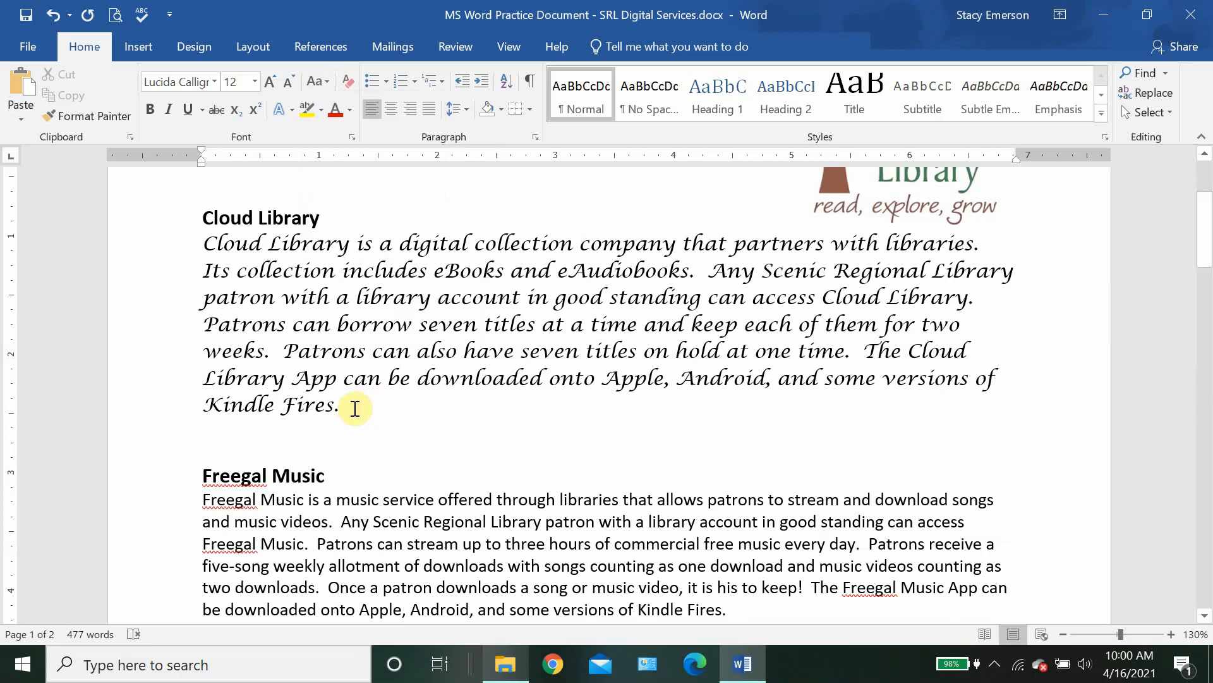
pyautogui.moveTo(350, 406); pyautogui.dragTo(211, 248)
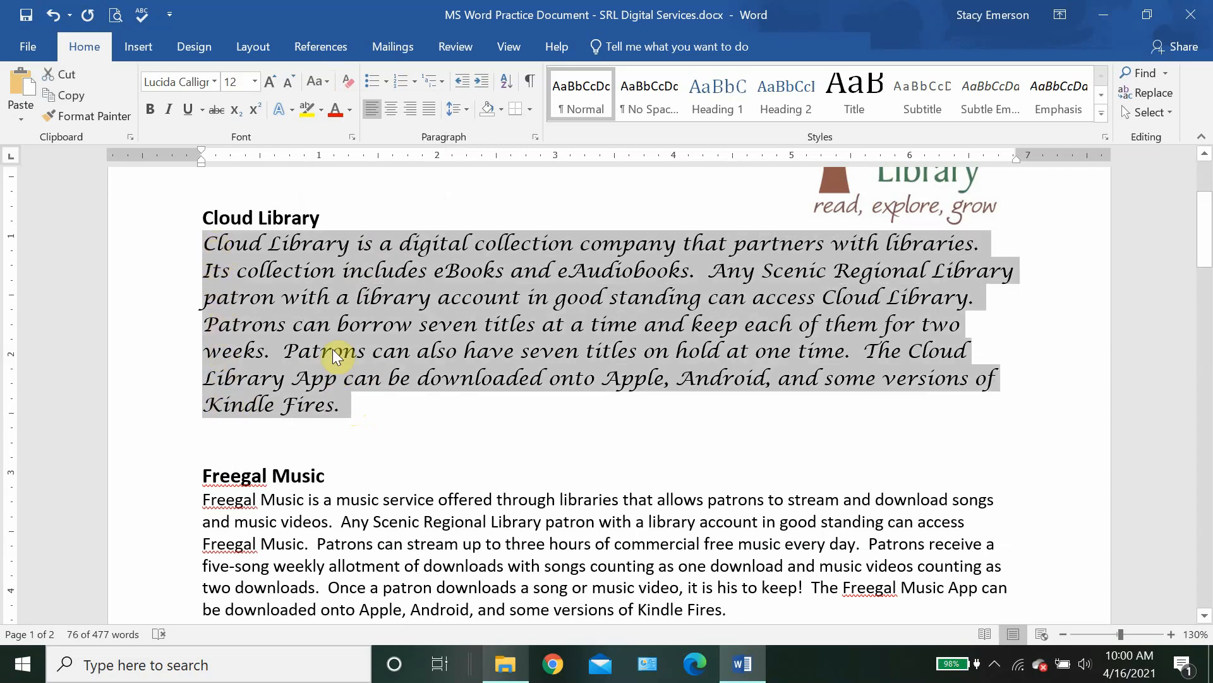
pyautogui.click(322, 79)
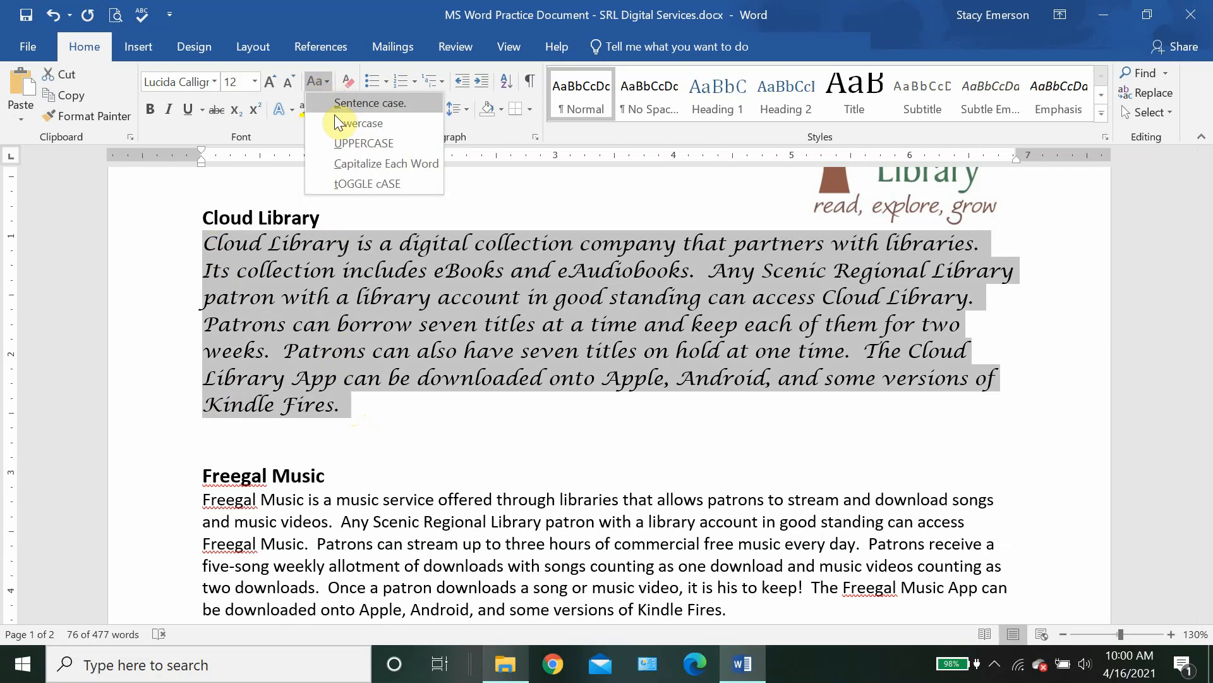
pyautogui.click(339, 143)
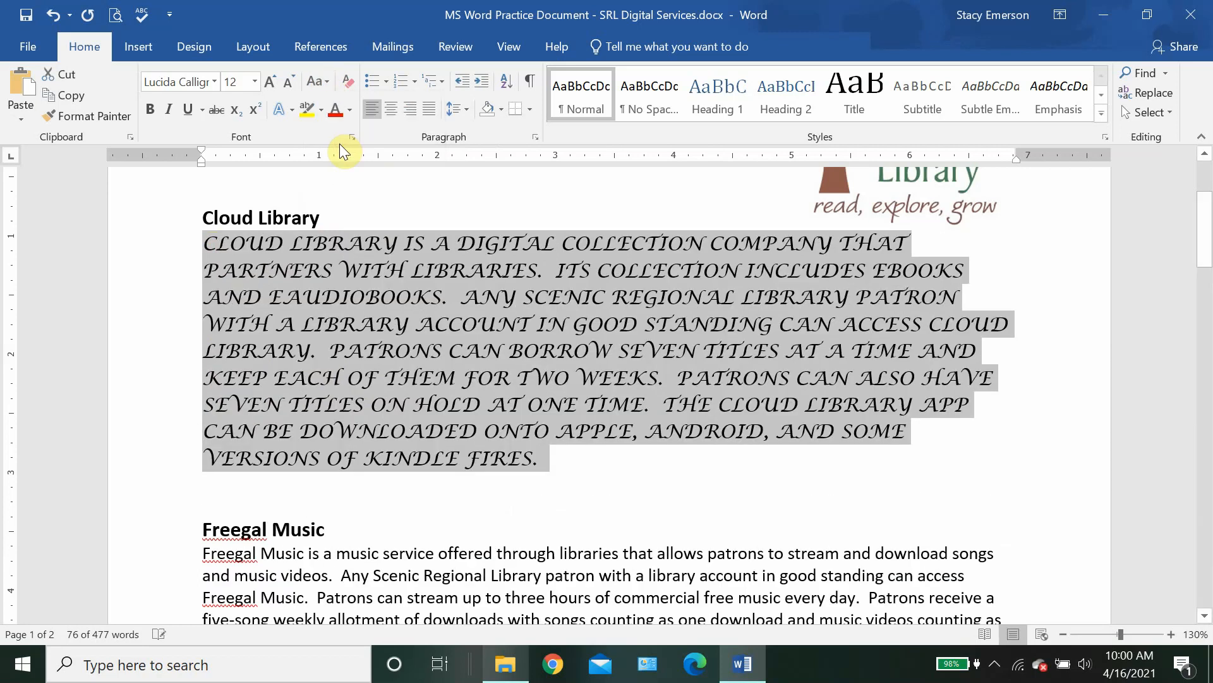
pyautogui.click(541, 458)
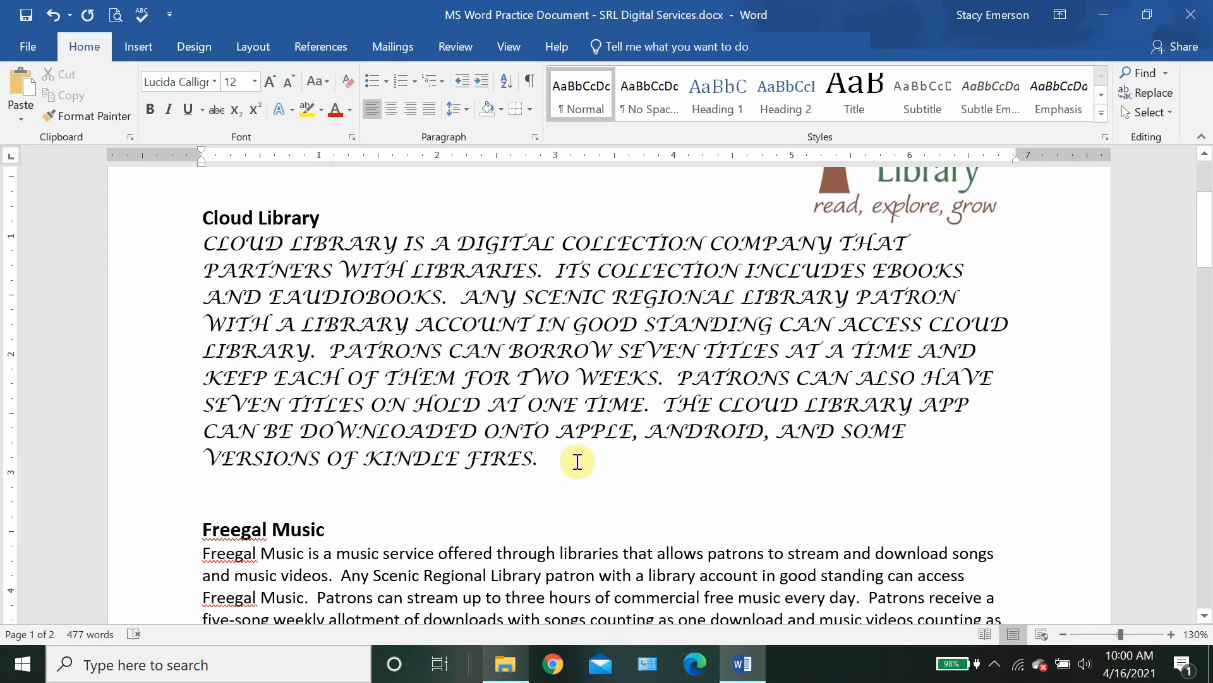
# Step: Change the capitalised paragraph back to Sentence case
pyautogui.moveTo(563, 460); pyautogui.dragTo(205, 240)
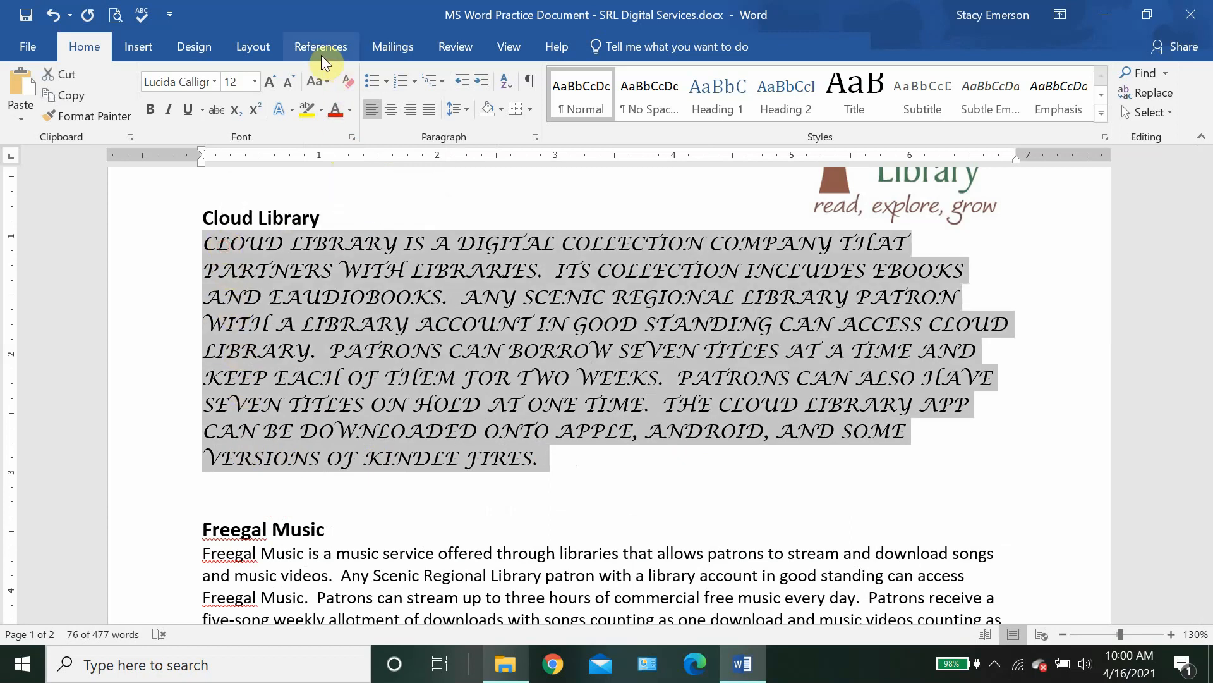
pyautogui.click(316, 82)
pyautogui.click(327, 103)
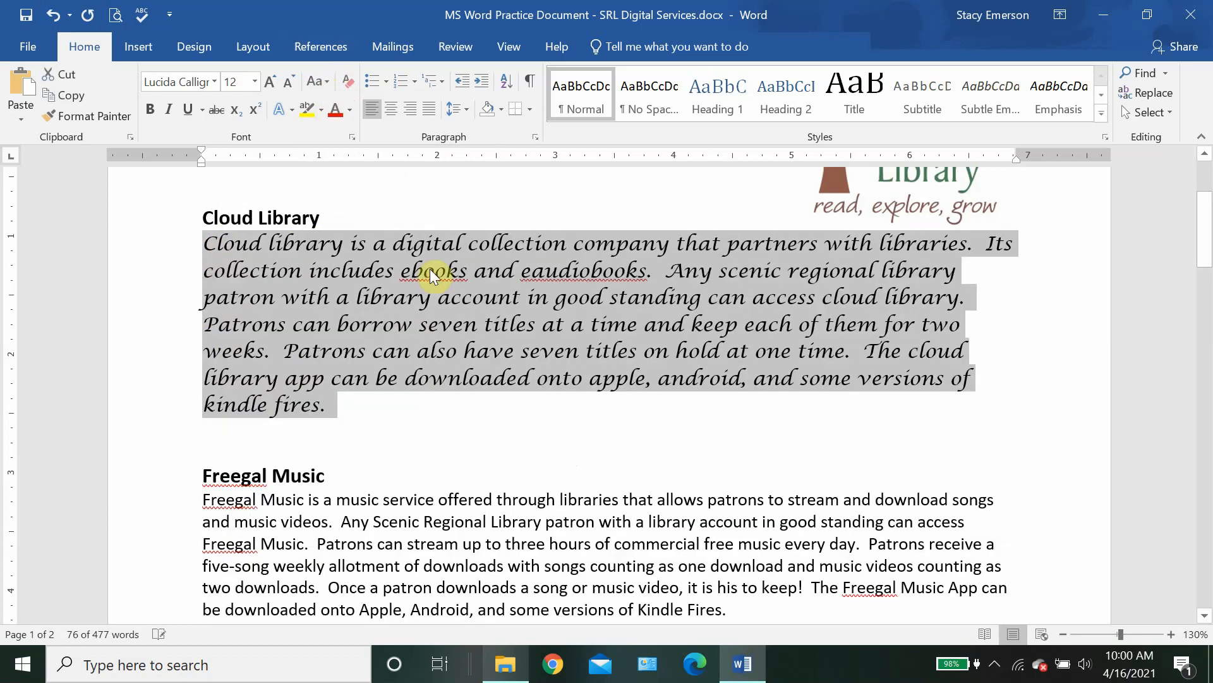
pyautogui.click(347, 407)
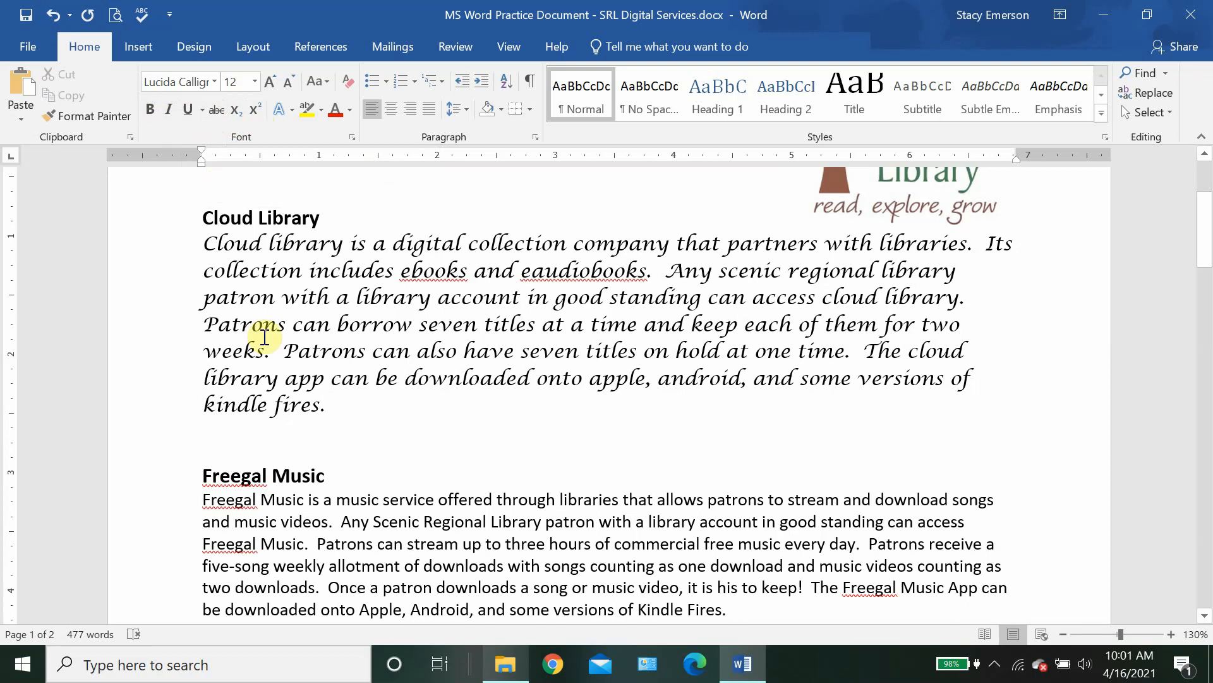
# Step: Apply Bold and Underline to the whole 12-point Lucida Calligraphy paragraph
pyautogui.click(344, 409)
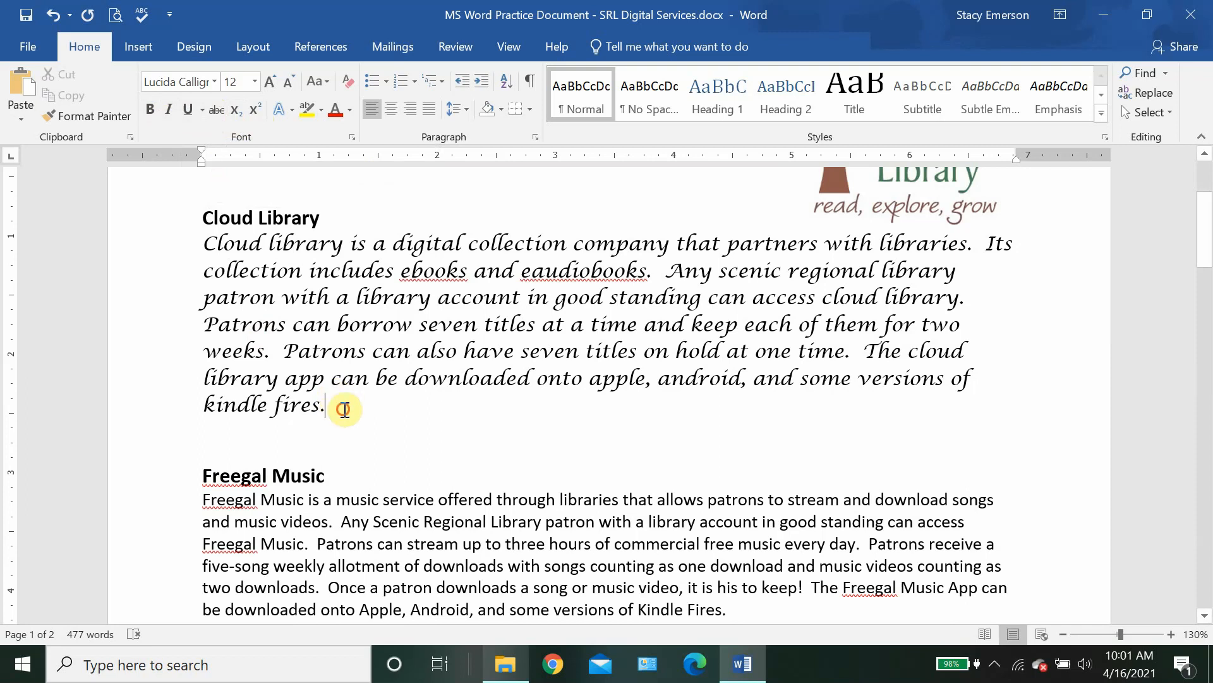
pyautogui.moveTo(344, 410); pyautogui.dragTo(204, 246)
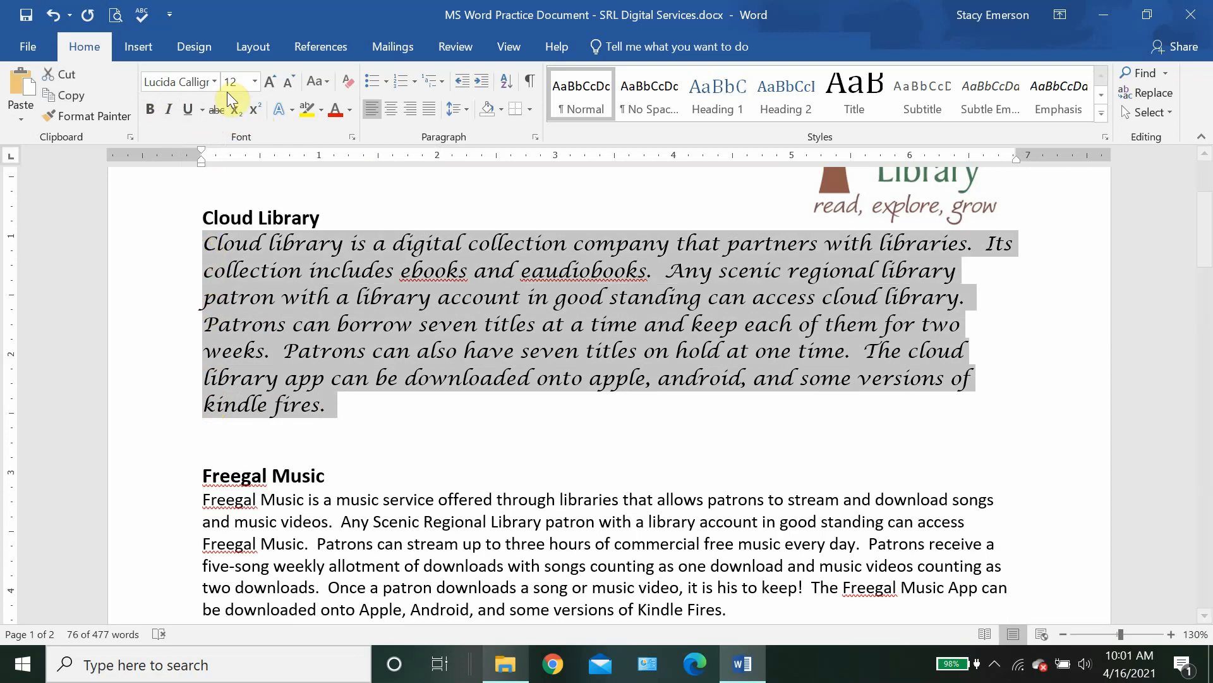
pyautogui.click(149, 111)
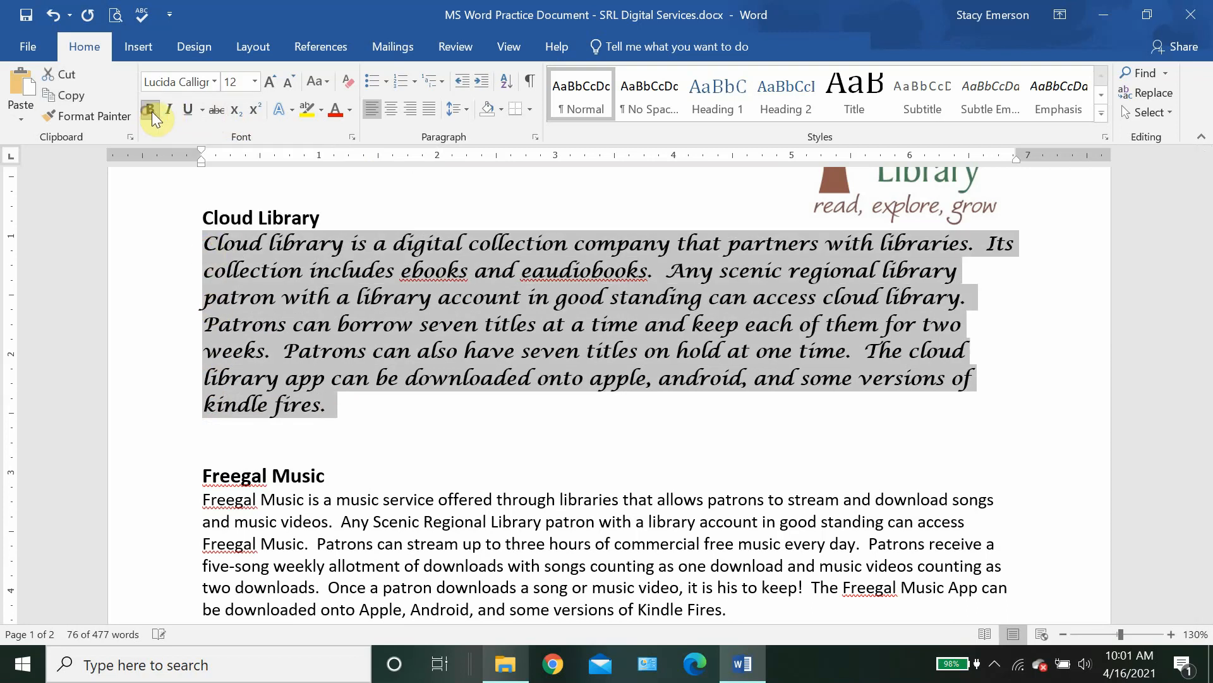
pyautogui.click(188, 112)
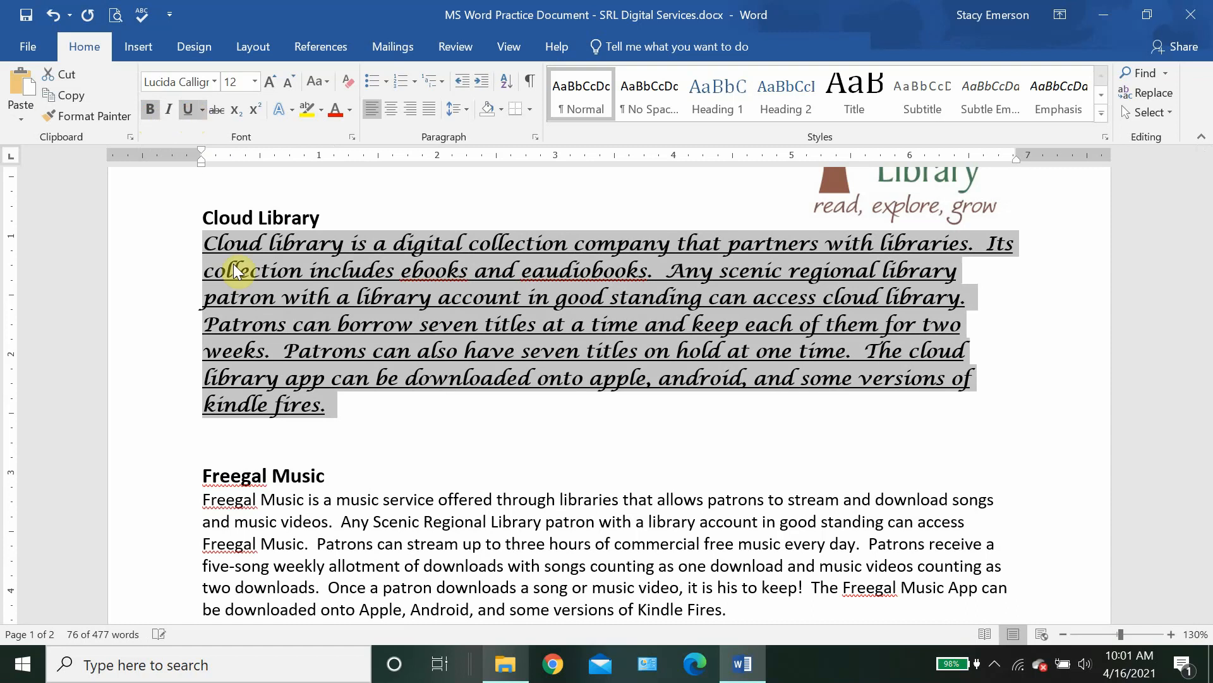
pyautogui.click(345, 408)
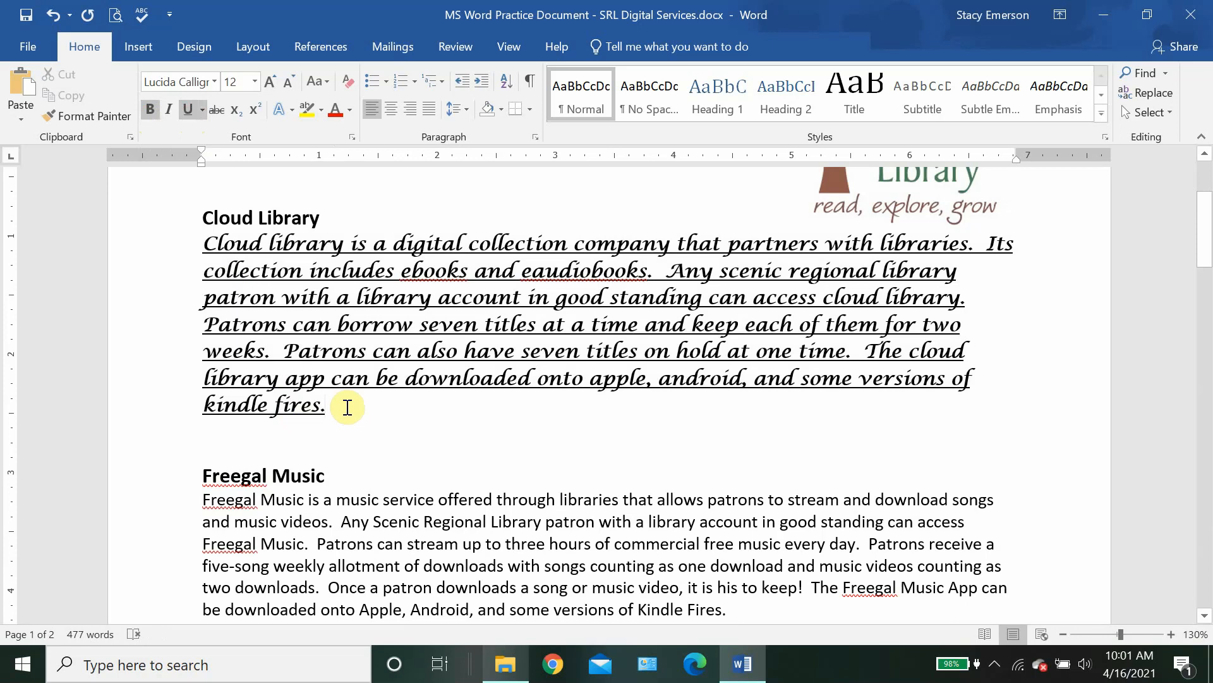
# Step: Turn off underline and bold on the paragraph, leaving plain 12-point Lucida Calligraphy
pyautogui.moveTo(347, 407); pyautogui.dragTo(205, 242)
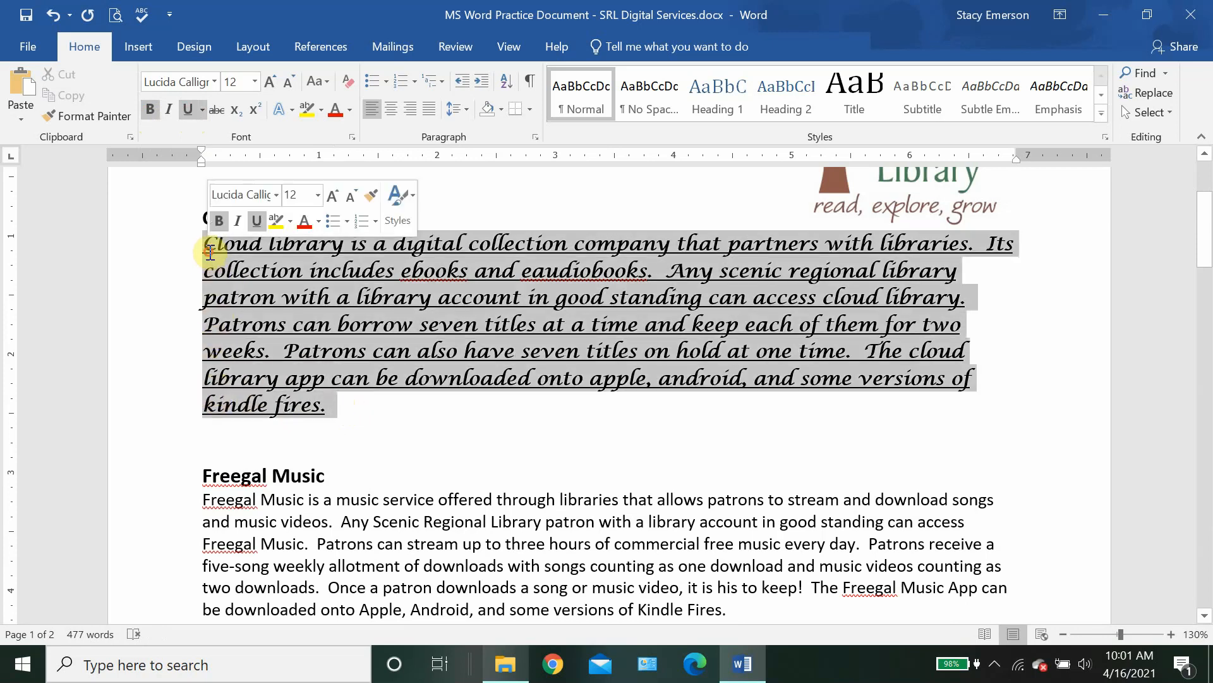
pyautogui.click(185, 112)
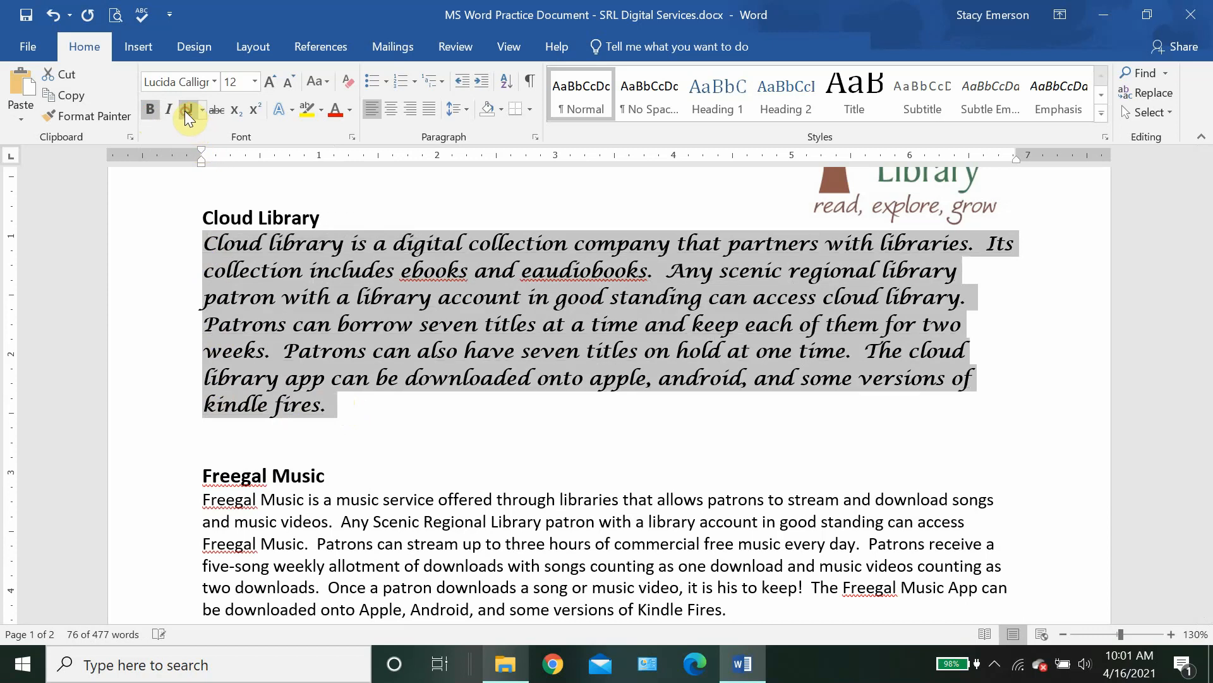
pyautogui.click(148, 110)
pyautogui.click(344, 416)
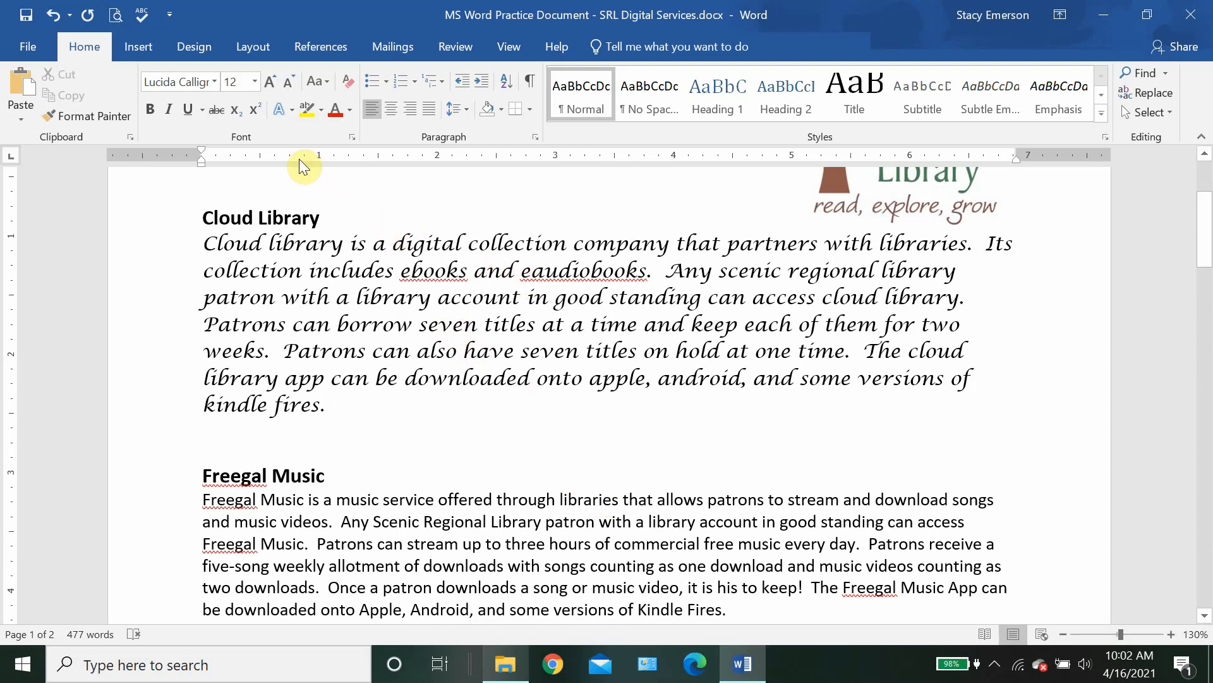
pyautogui.click(281, 112)
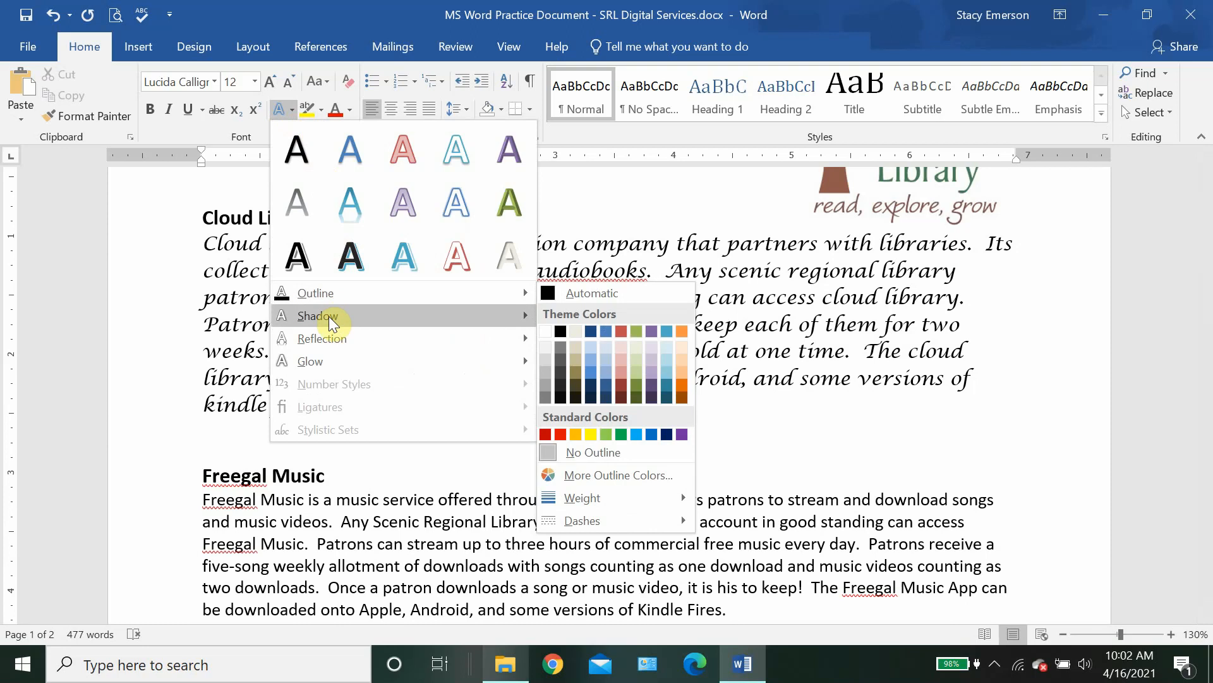
pyautogui.moveTo(329, 316)
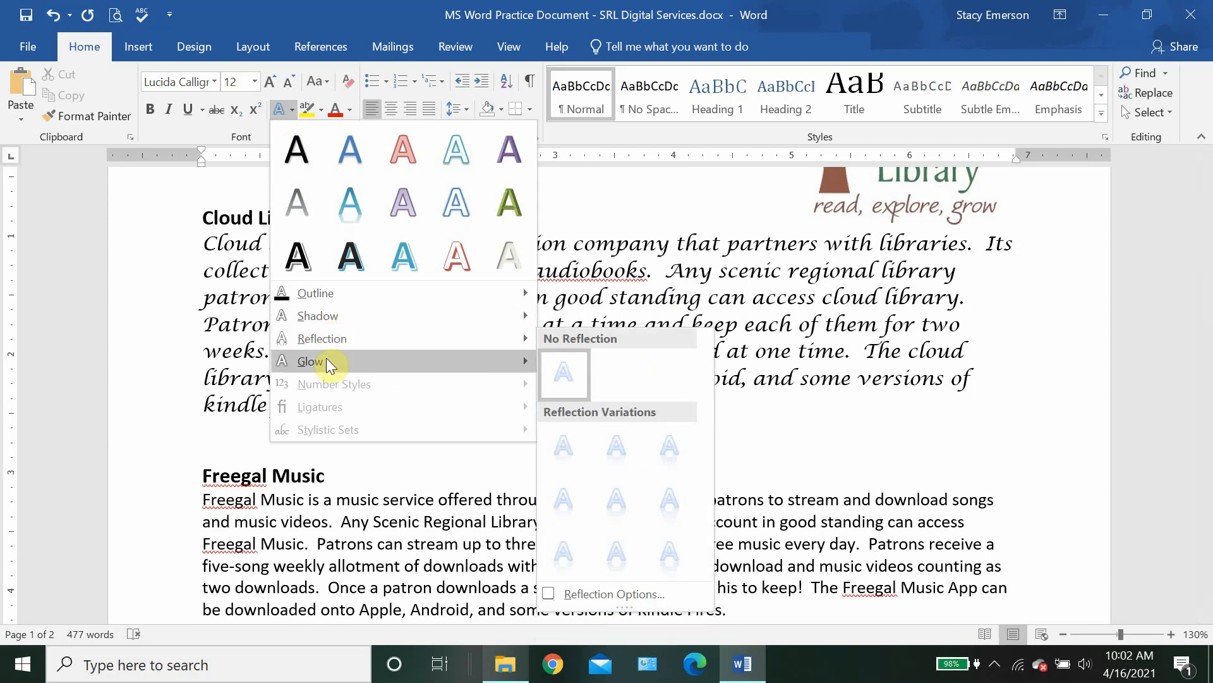
pyautogui.moveTo(329, 366)
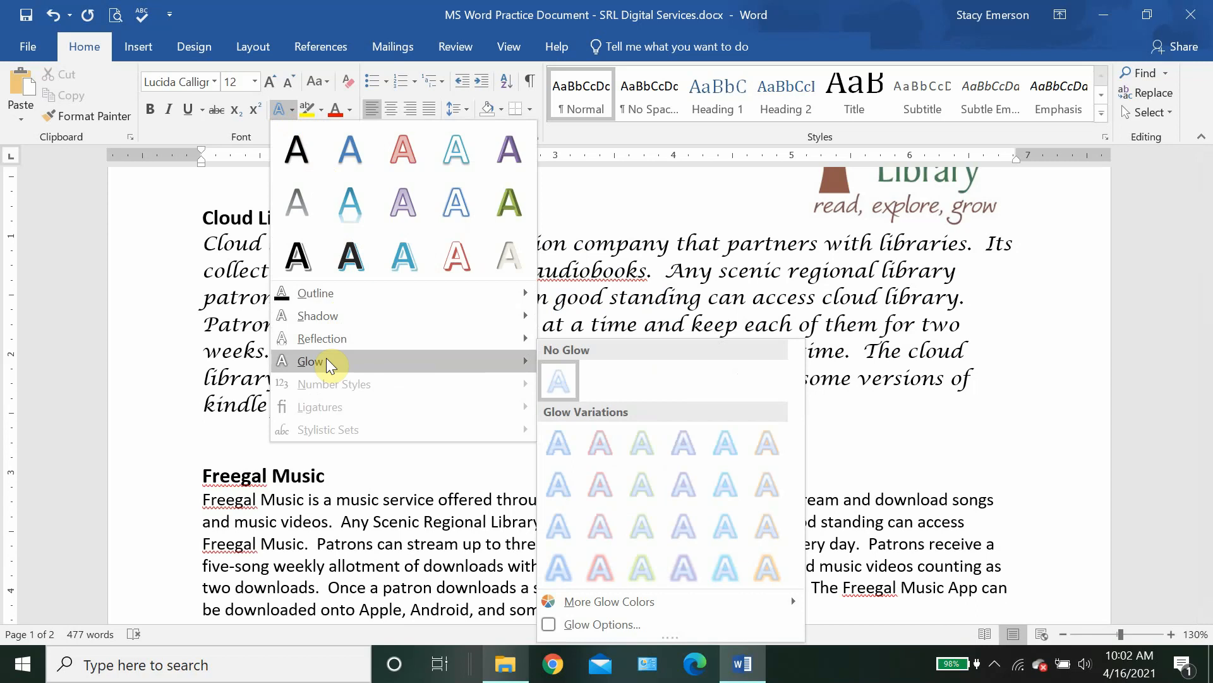
pyautogui.click(462, 524)
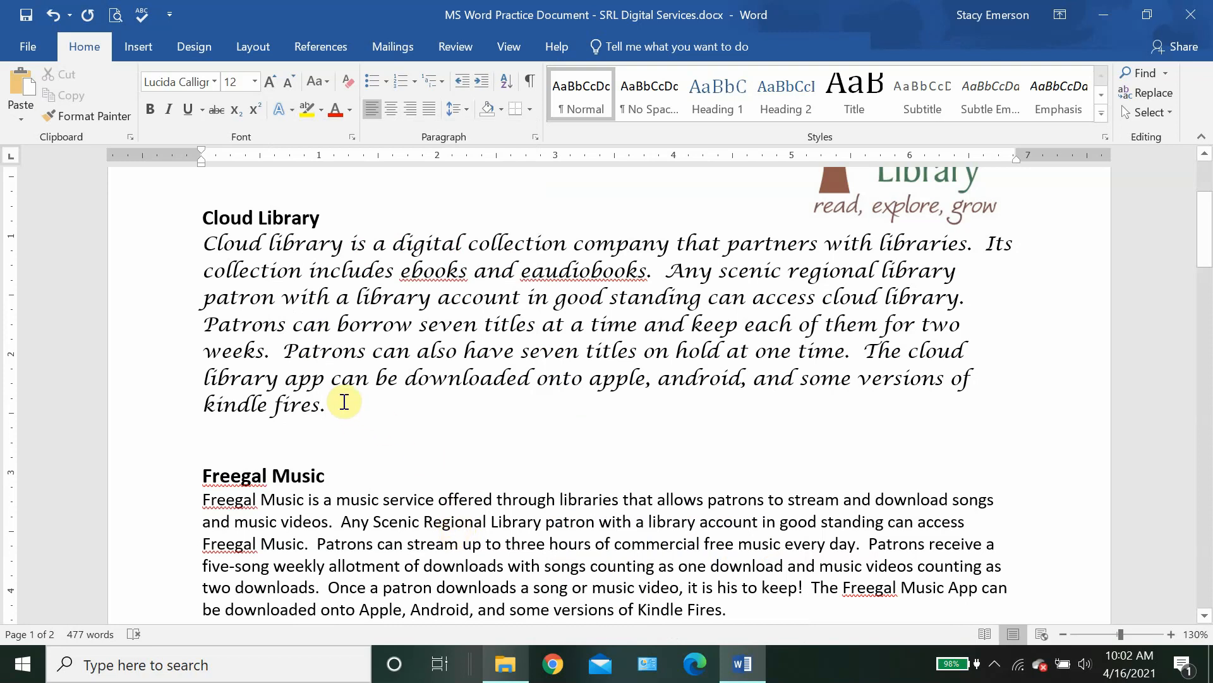
# Step: Apply the red Glow variation from Text Effects to the Cloud Library paragraph
pyautogui.moveTo(331, 404); pyautogui.dragTo(211, 251)
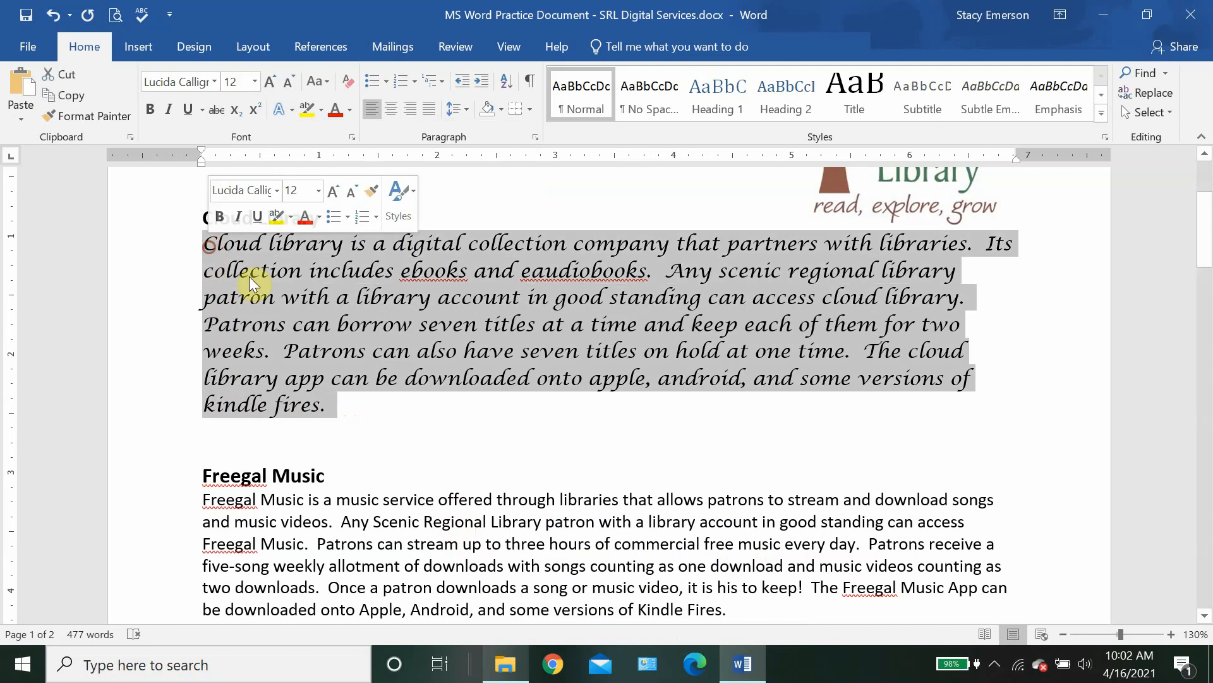
pyautogui.click(292, 109)
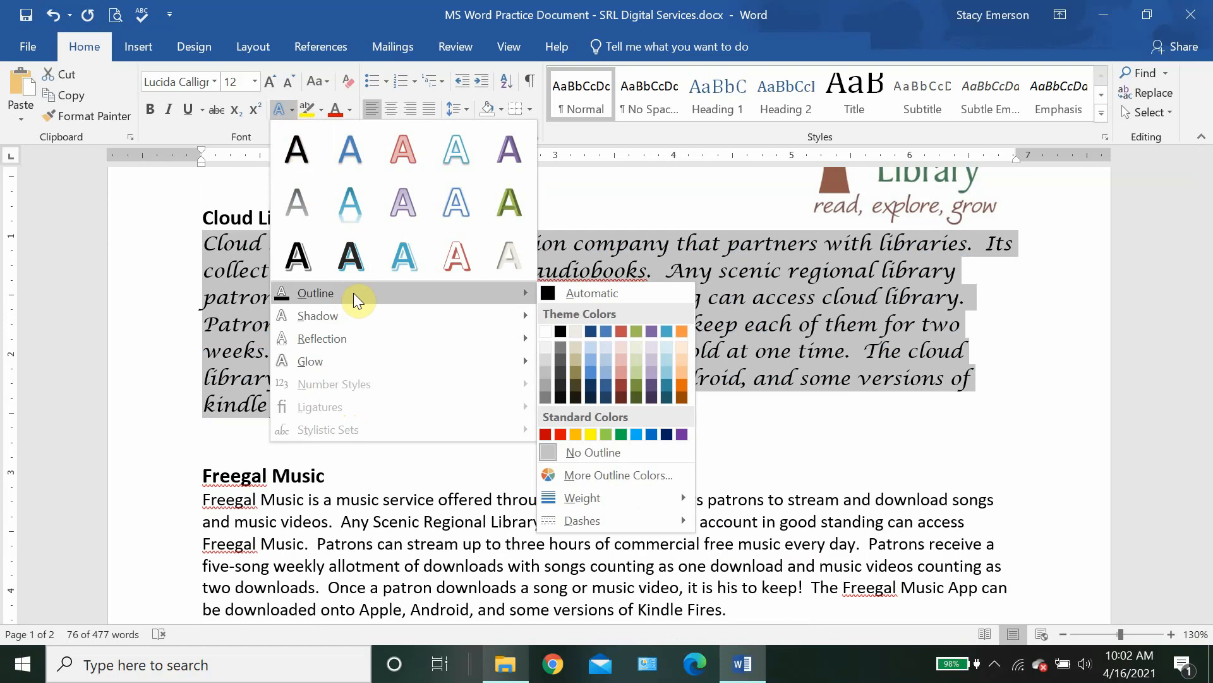
pyautogui.moveTo(423, 316)
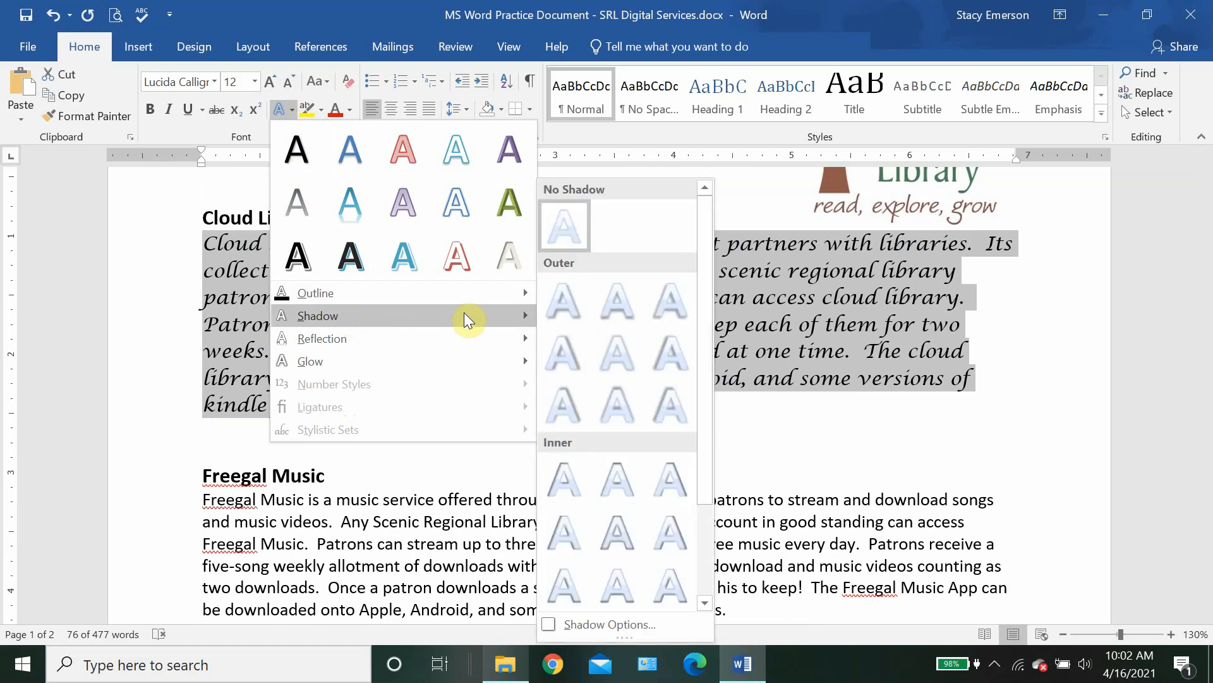
pyautogui.moveTo(462, 358)
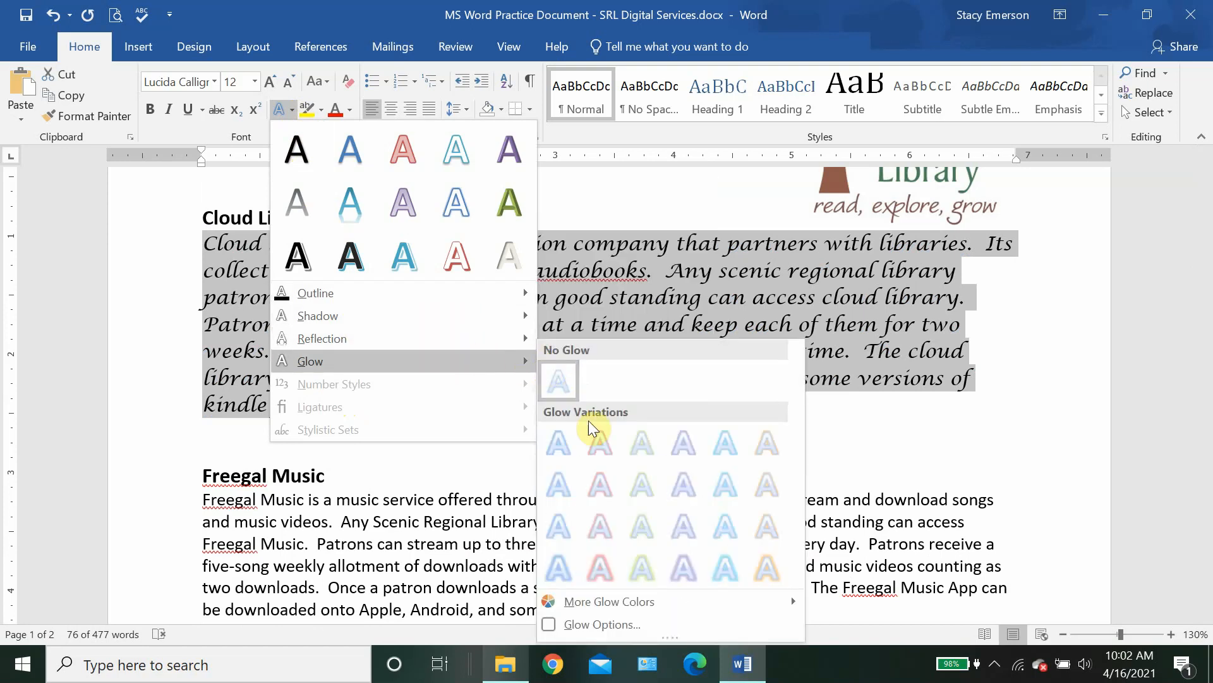
pyautogui.click(601, 442)
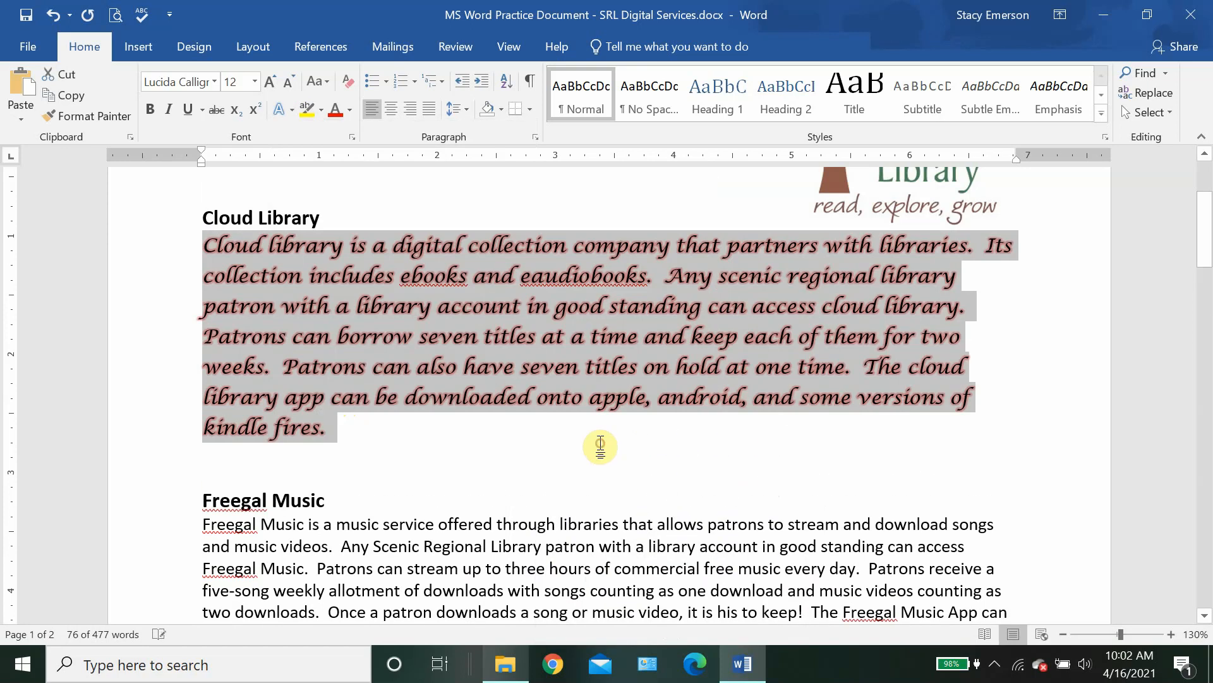
pyautogui.click(353, 448)
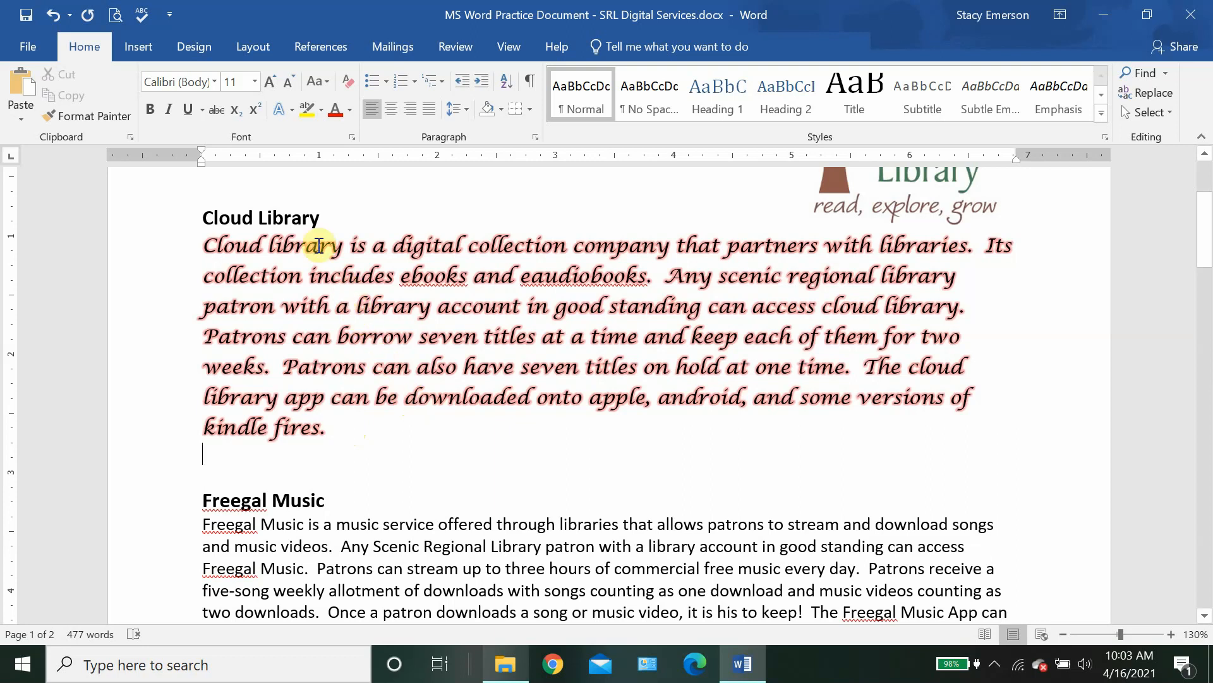
# Step: Select the Cloud Library paragraph from after 'fires.' back to its start
pyautogui.click(320, 108)
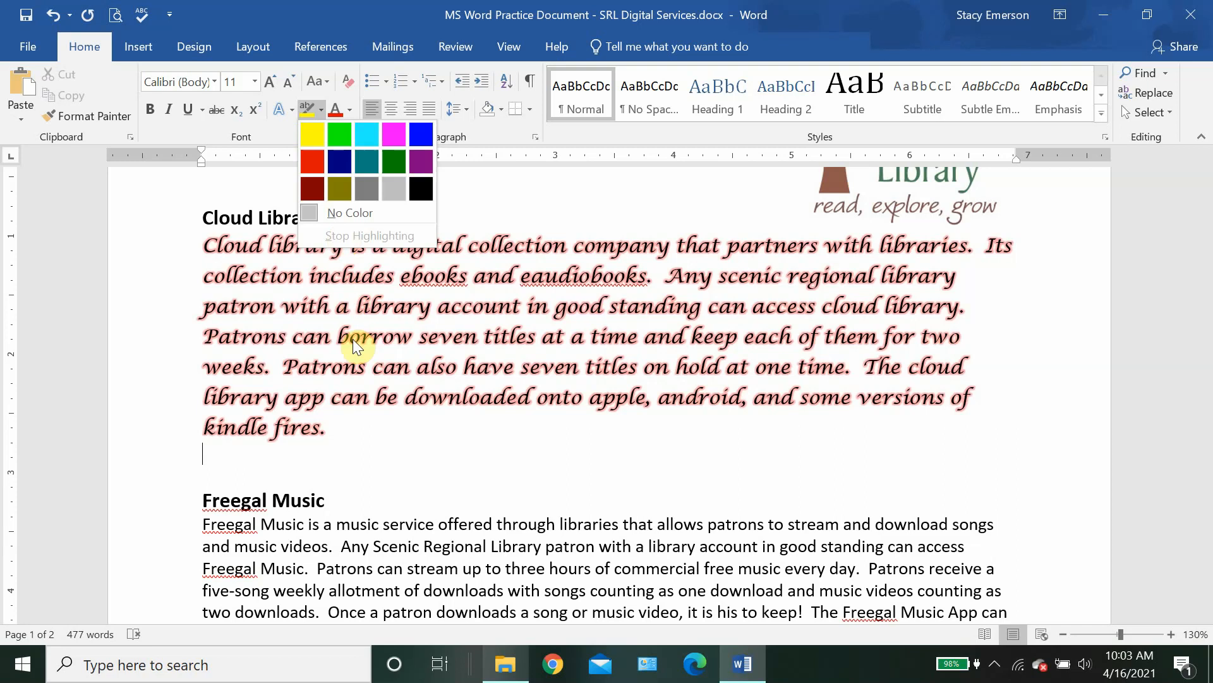
pyautogui.click(353, 408)
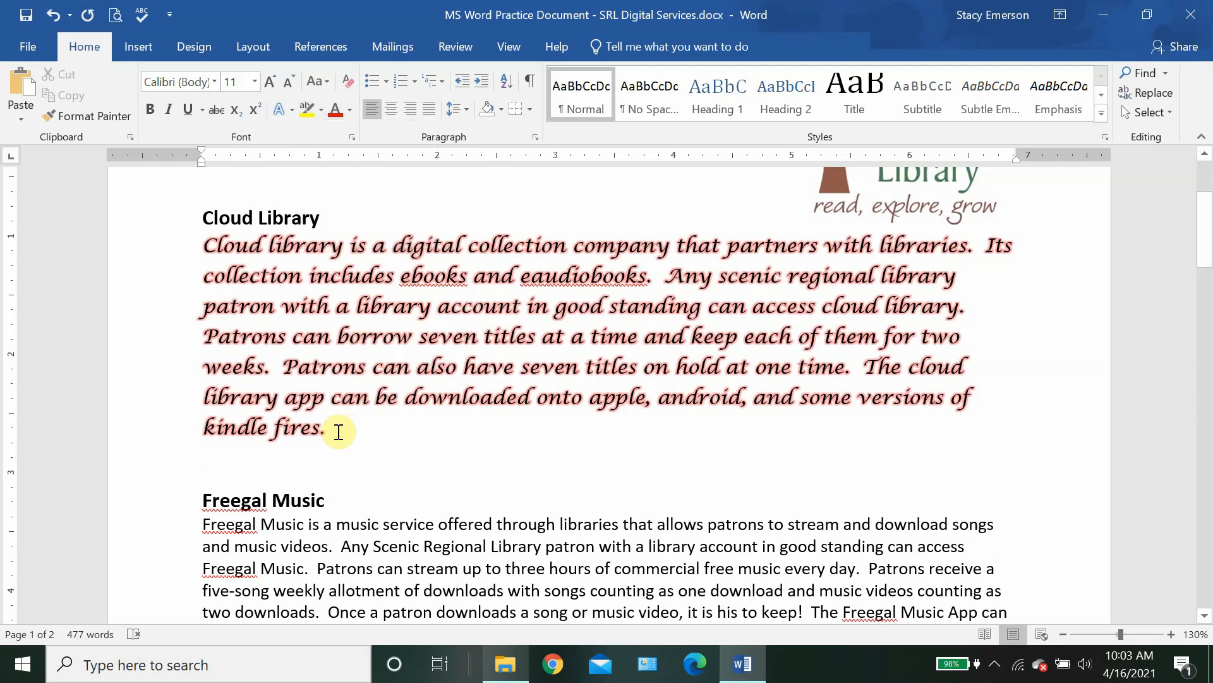
pyautogui.moveTo(330, 427); pyautogui.dragTo(200, 245)
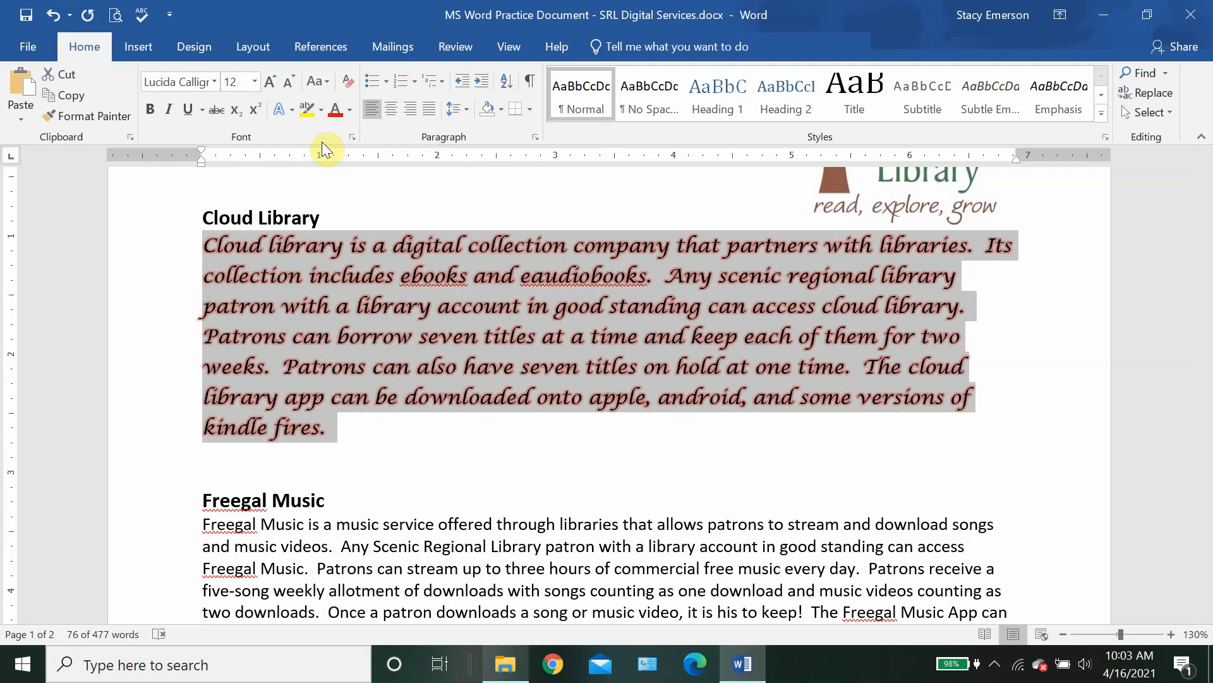
# Step: Apply Yellow text highlight to the entire Cloud Library paragraph
pyautogui.click(323, 112)
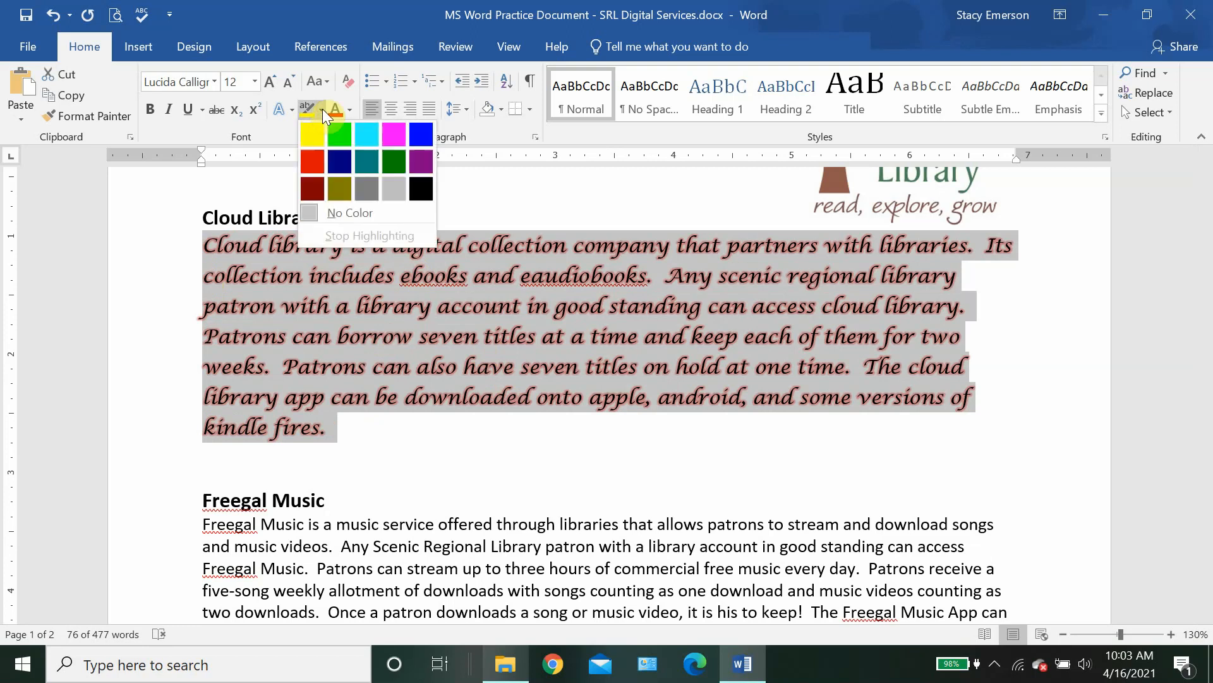
pyautogui.click(316, 130)
pyautogui.press('Left')
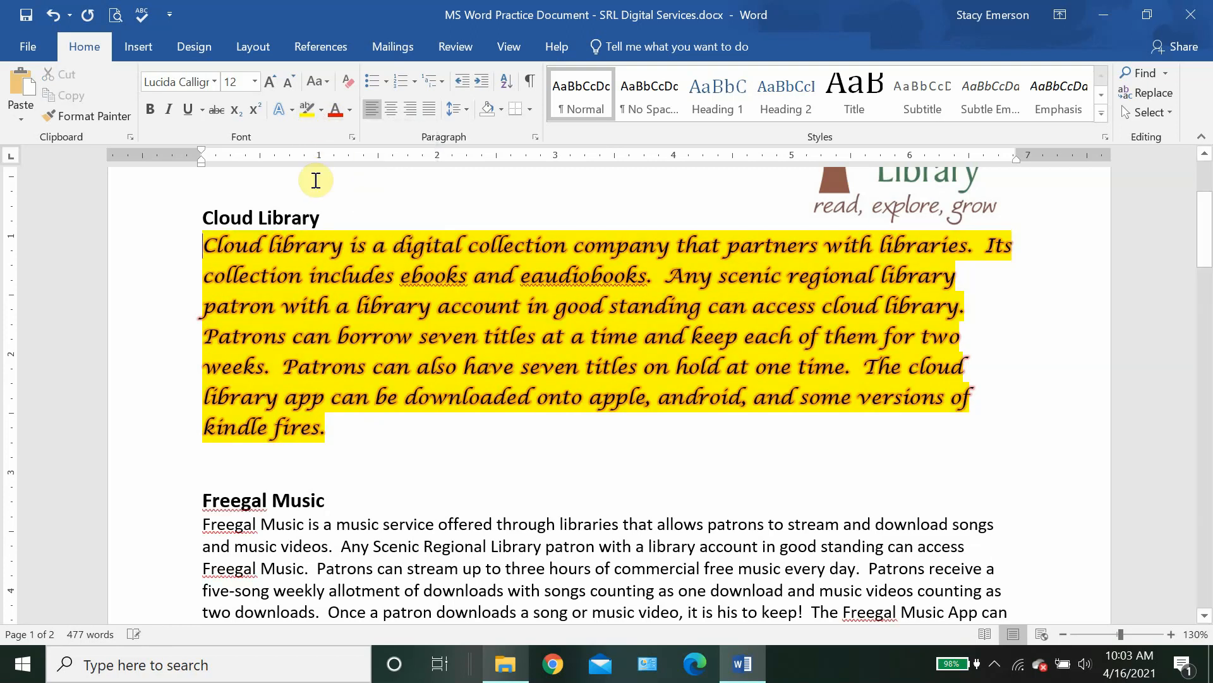
pyautogui.click(344, 436)
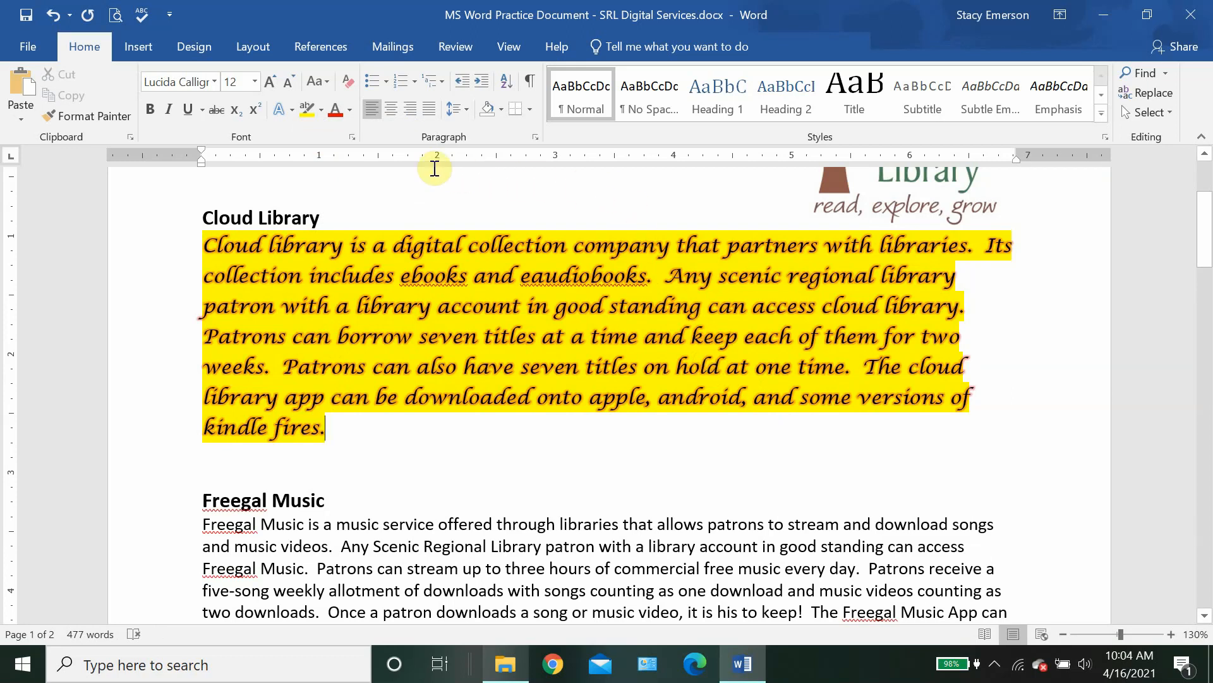
# Step: Set the paragraph's font colour to black after briefly trying purple, keeping the yellow highlight
pyautogui.click(349, 106)
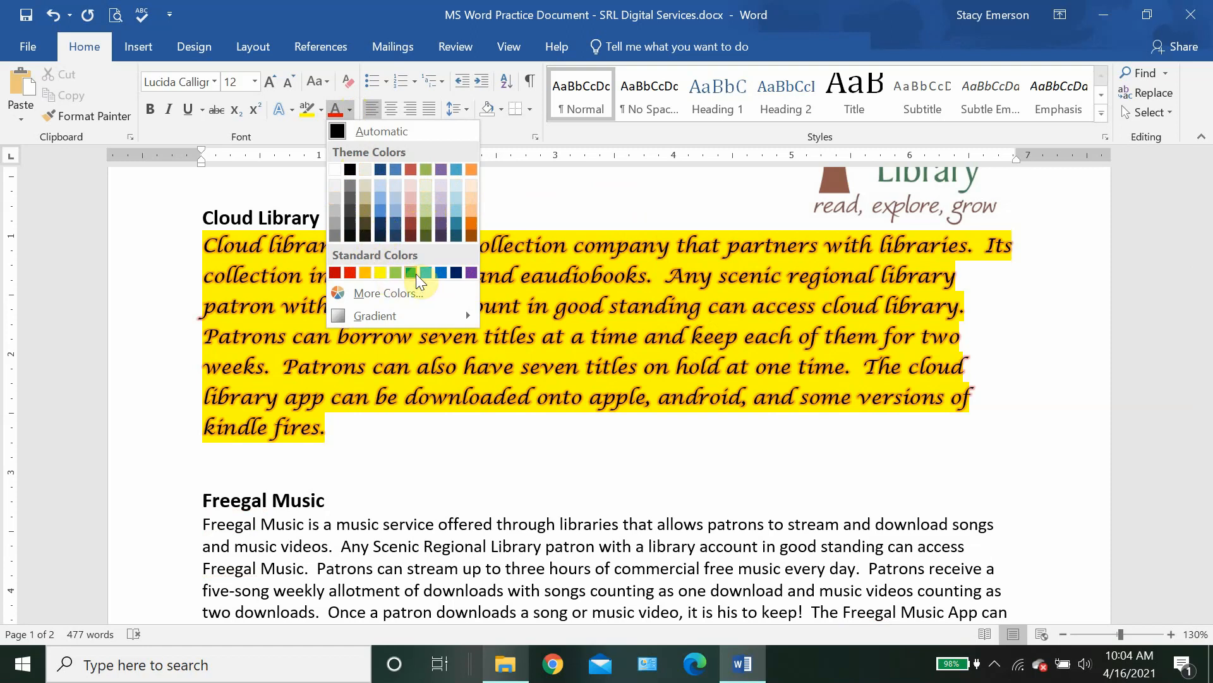
pyautogui.click(469, 268)
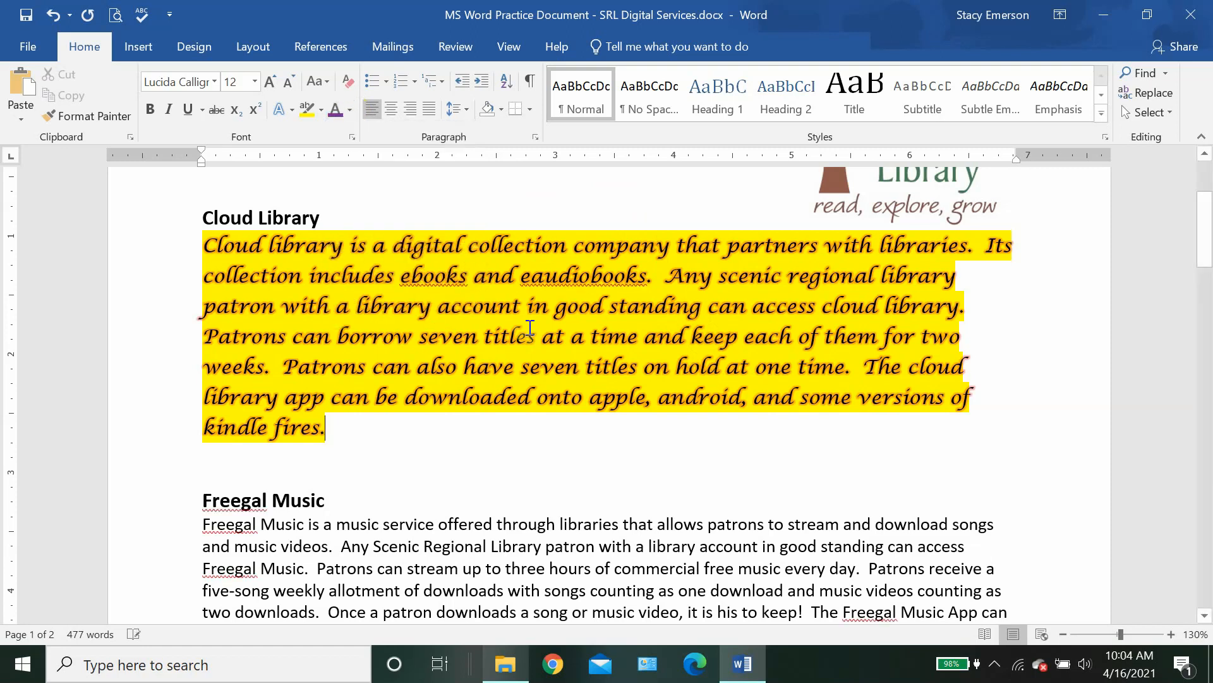
pyautogui.click(397, 405)
pyautogui.moveTo(347, 426); pyautogui.dragTo(191, 241)
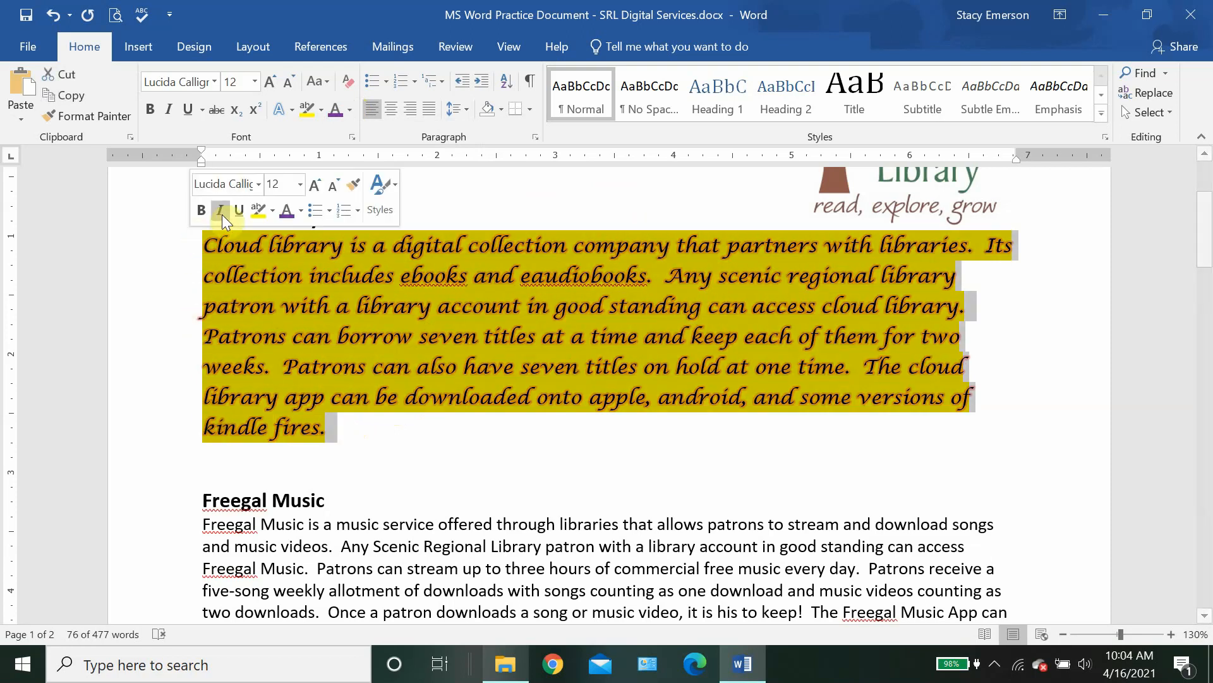
pyautogui.click(351, 110)
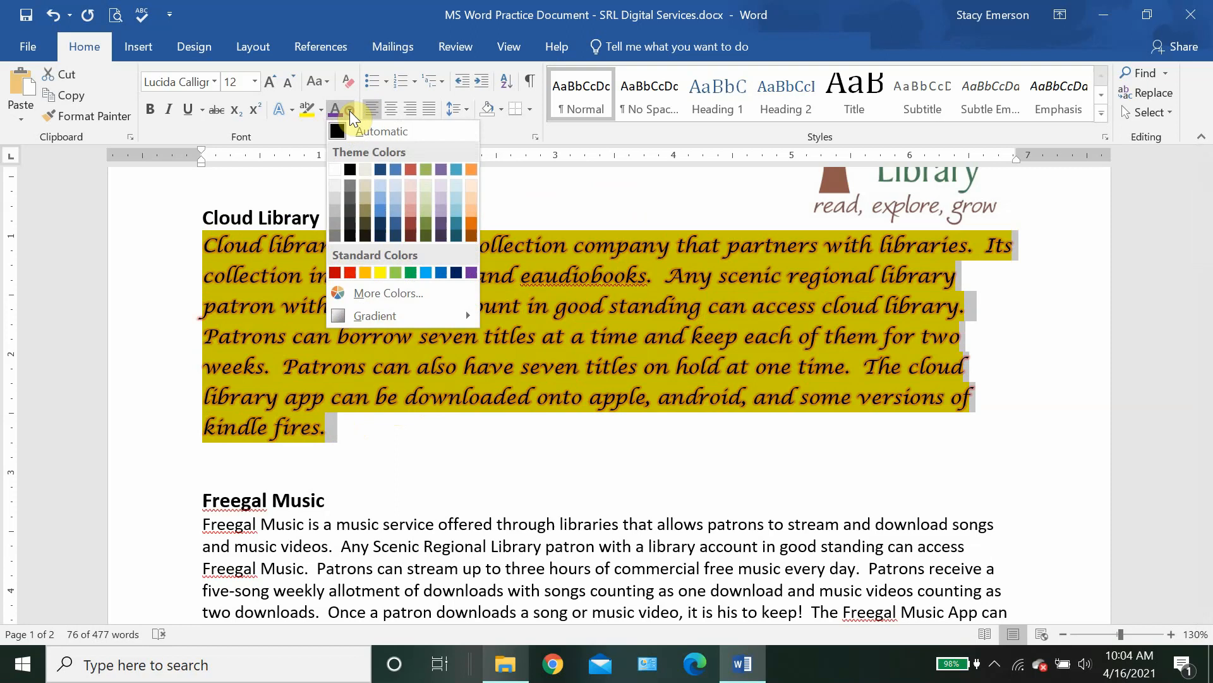
pyautogui.click(349, 168)
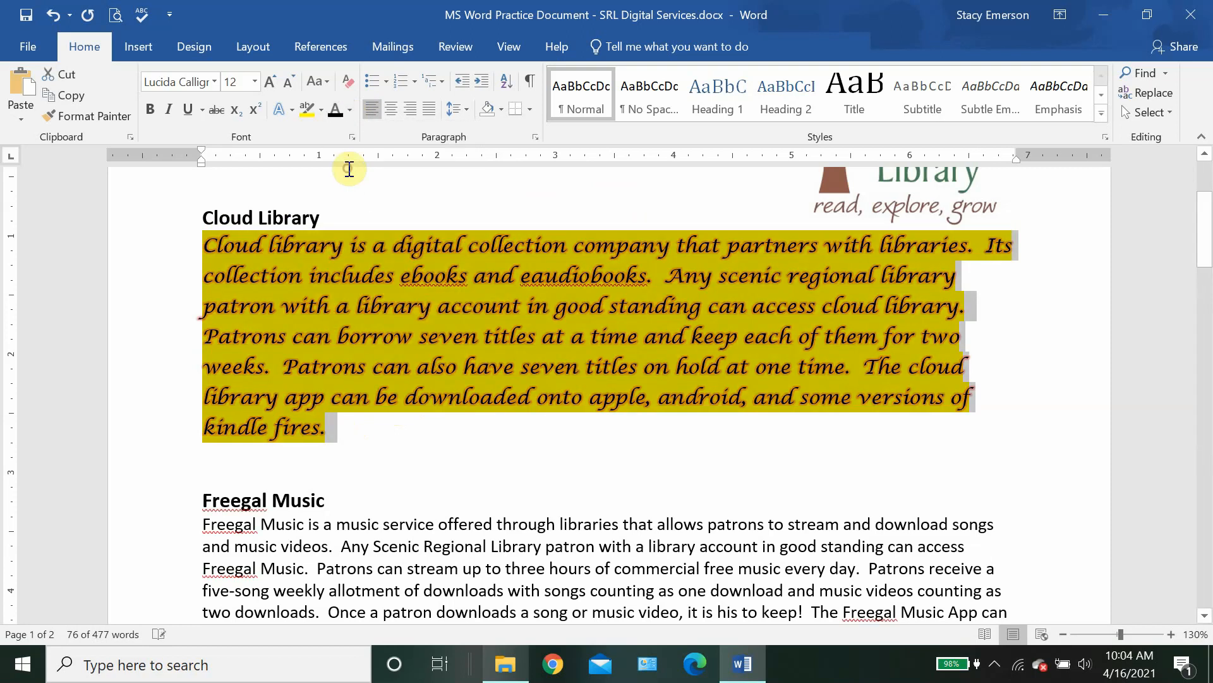
pyautogui.click(339, 423)
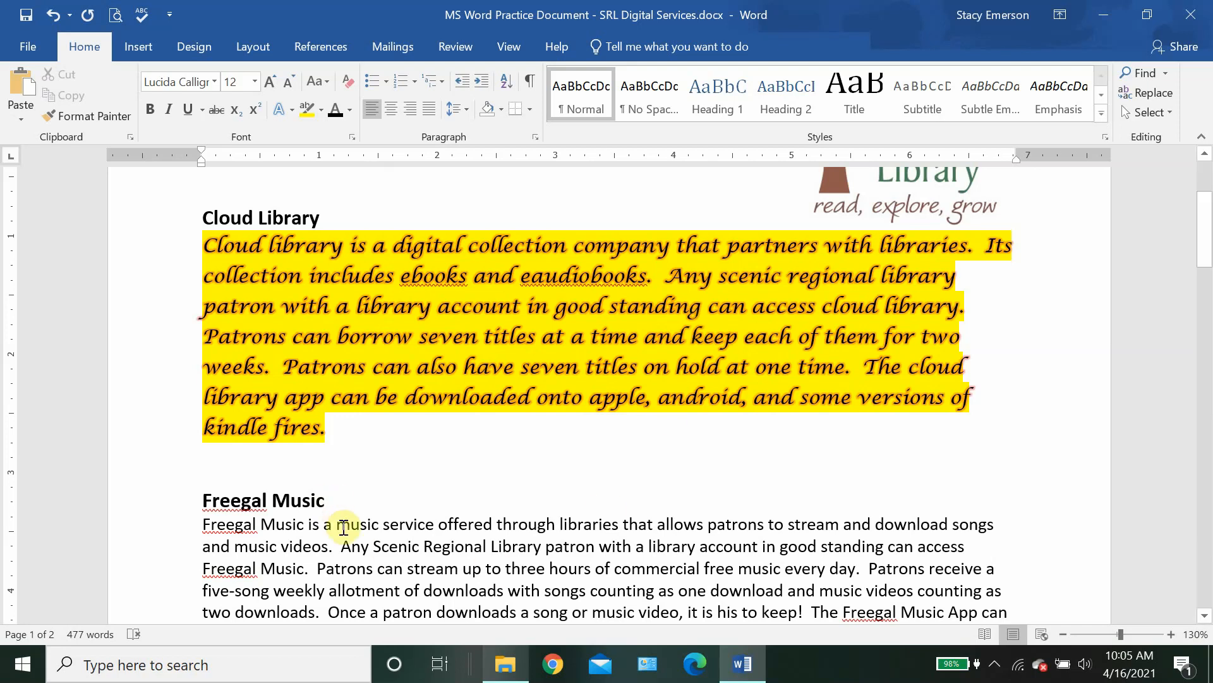
# Step: Clear all formatting from the Cloud Library paragraph, resetting it to Calibri 11
pyautogui.click(340, 428)
pyautogui.moveTo(340, 428); pyautogui.dragTo(208, 252)
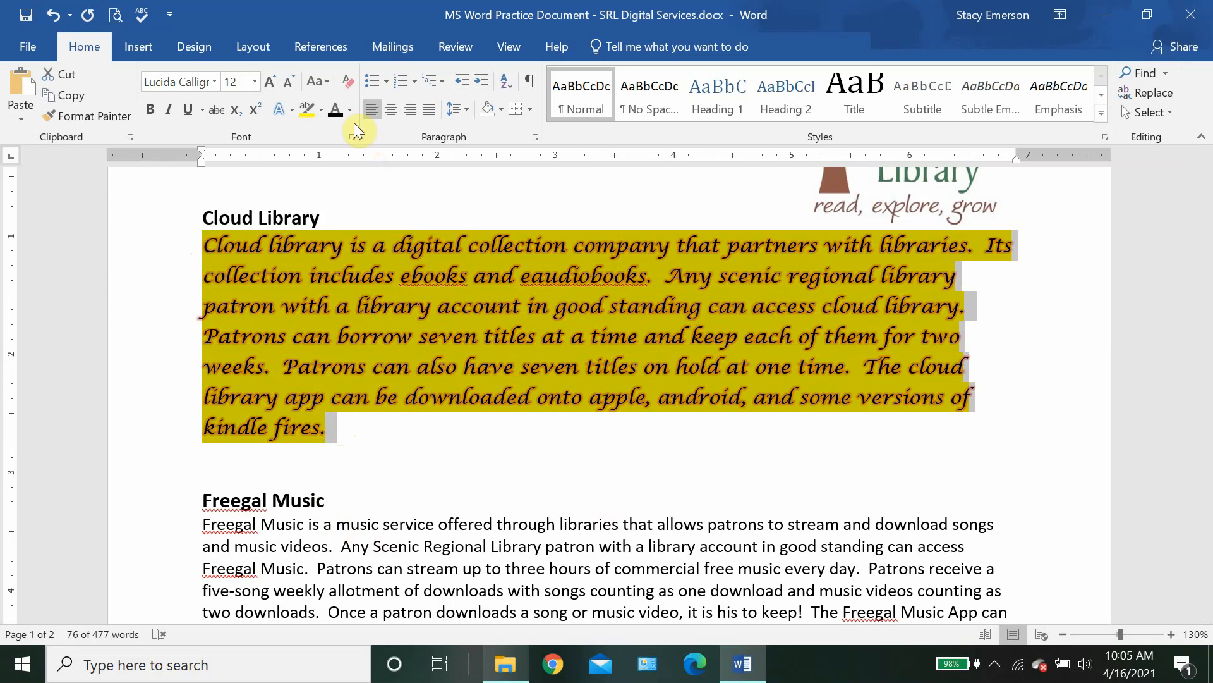
pyautogui.click(347, 83)
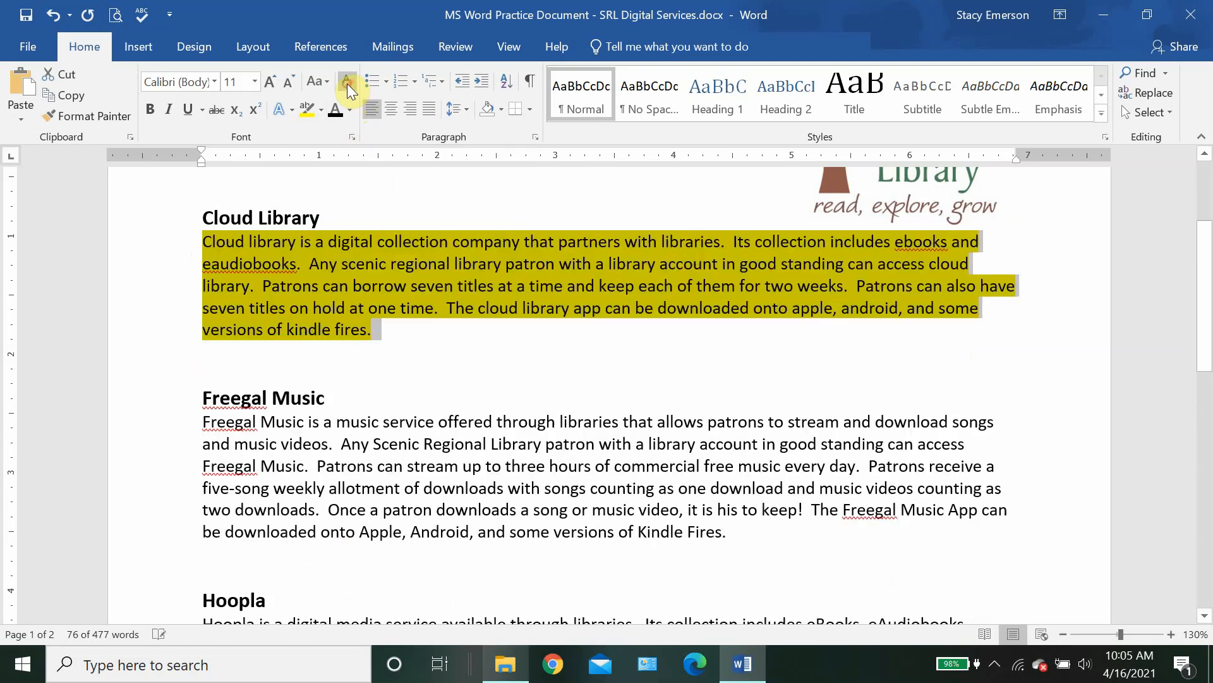
pyautogui.click(371, 329)
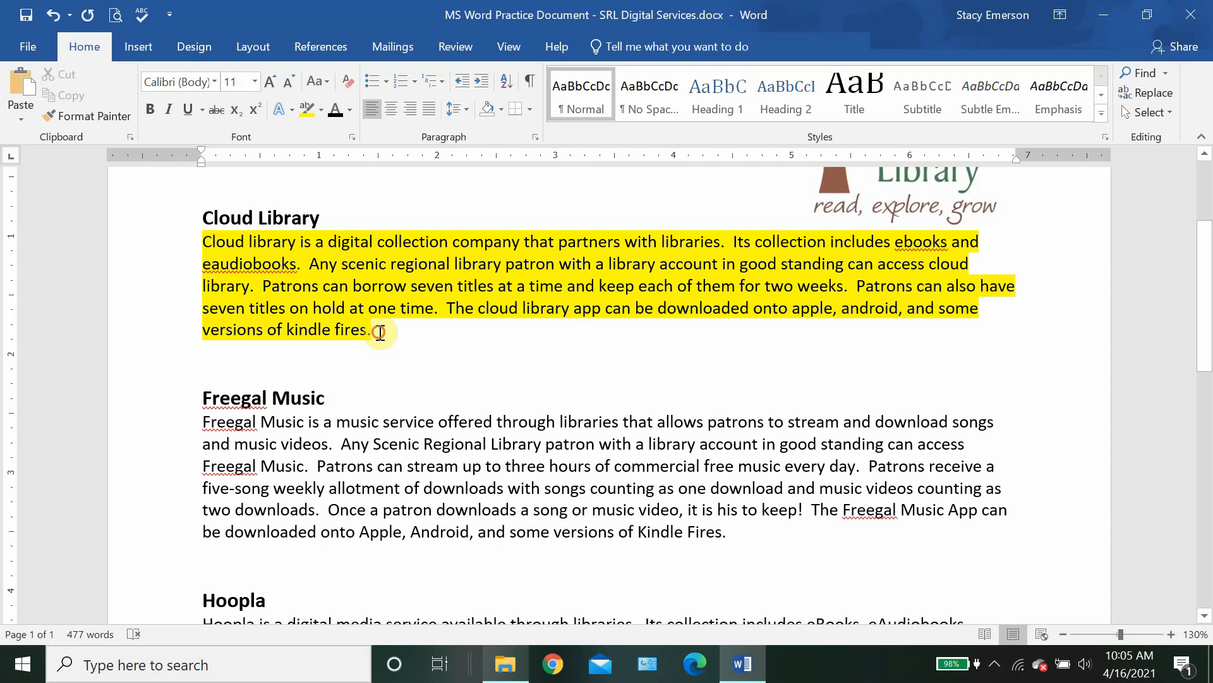
# Step: Set the Cloud Library paragraph's text highlight colour to No Color
pyautogui.moveTo(379, 331); pyautogui.dragTo(196, 244)
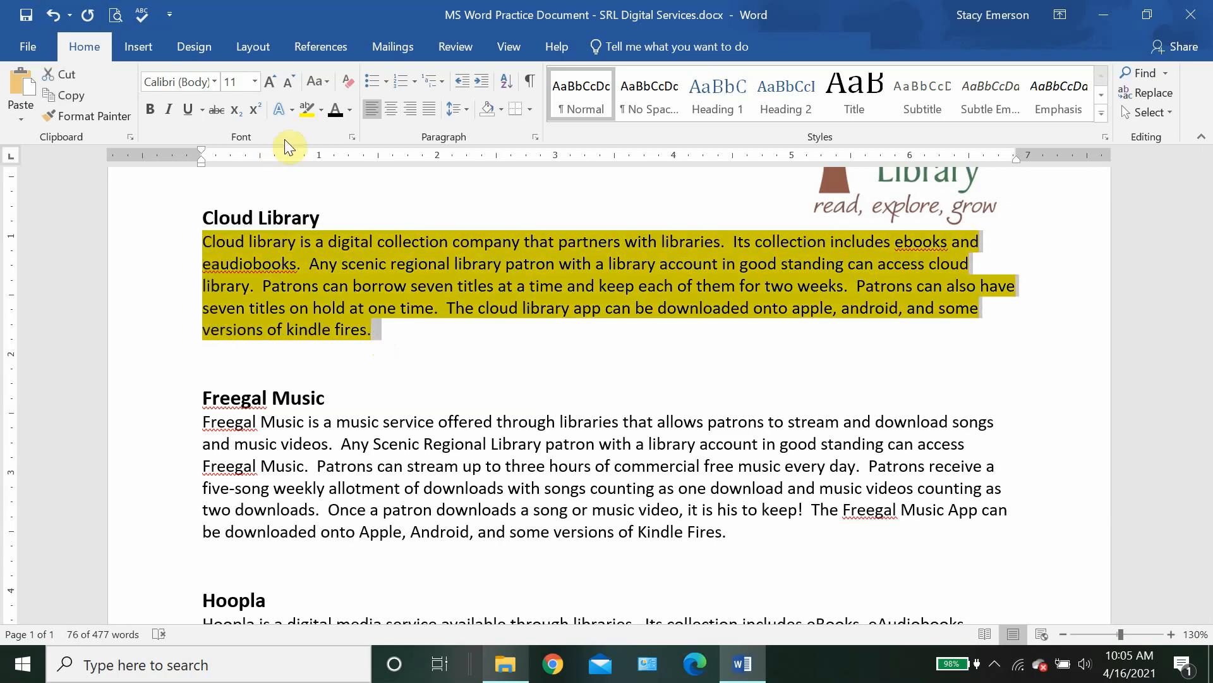
pyautogui.click(322, 108)
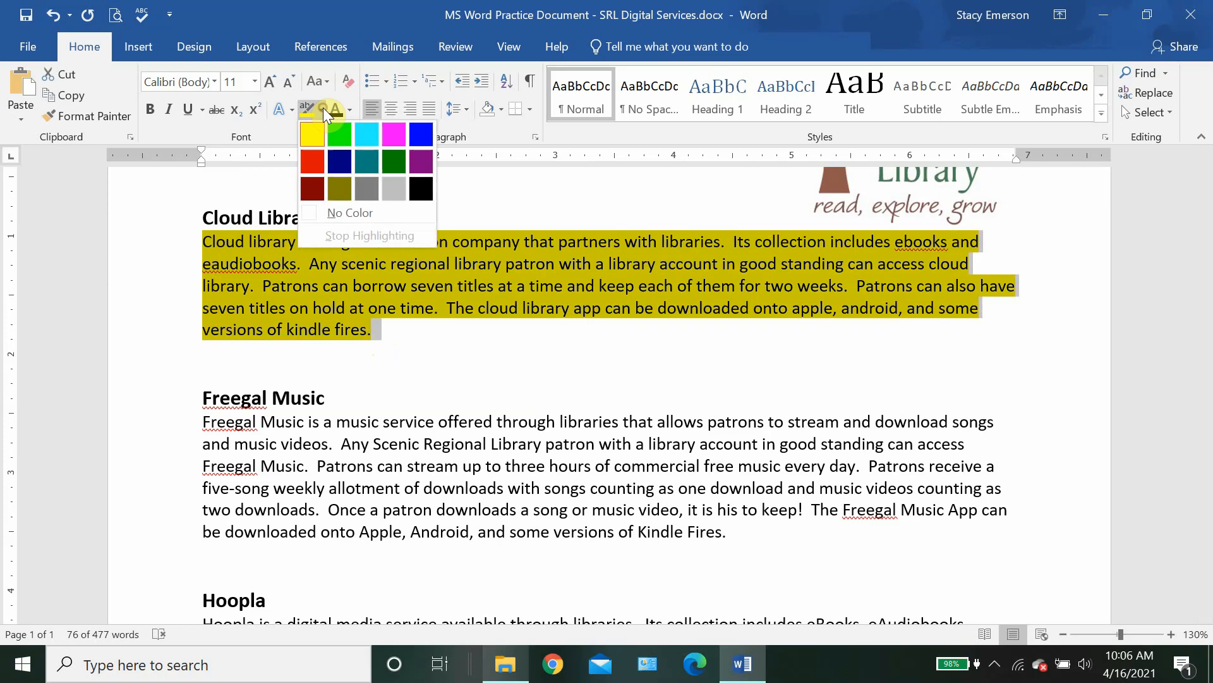
pyautogui.click(344, 213)
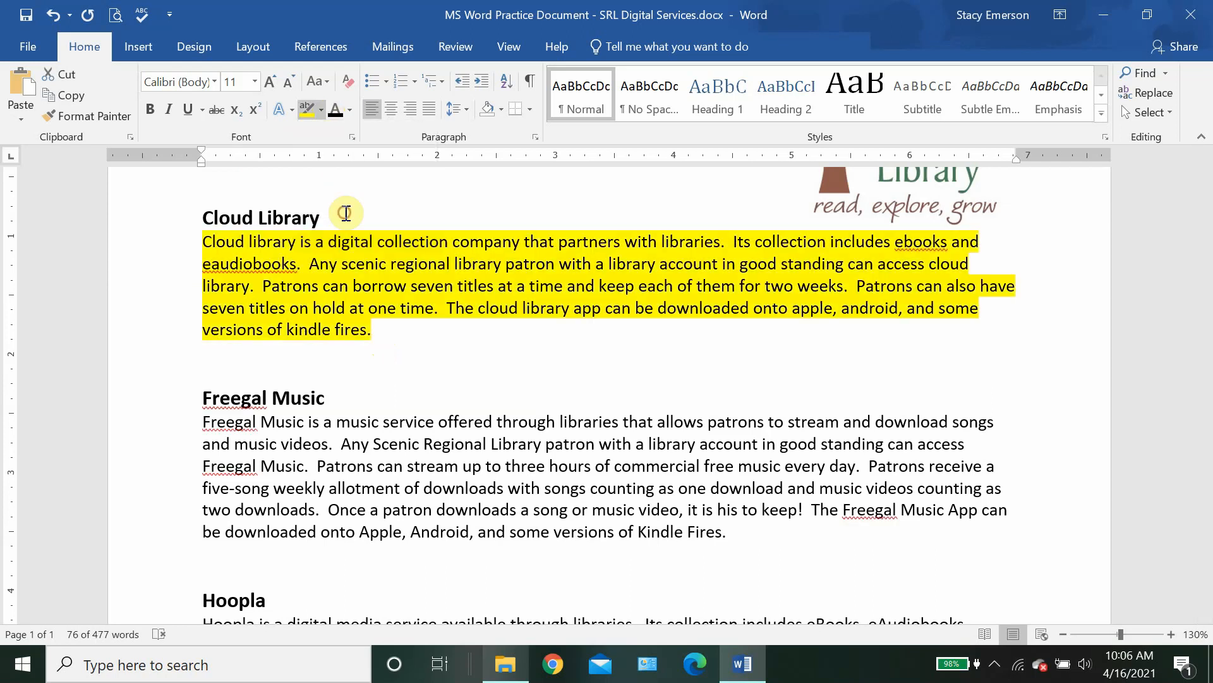
pyautogui.click(347, 213)
pyautogui.click(374, 335)
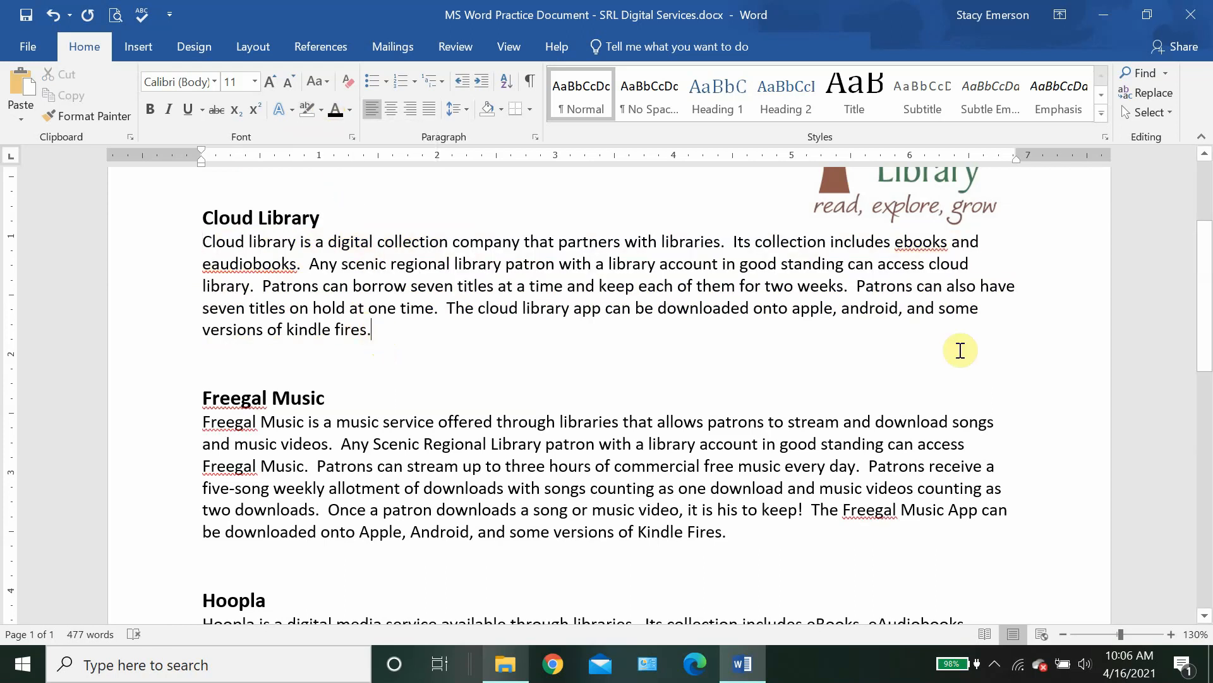